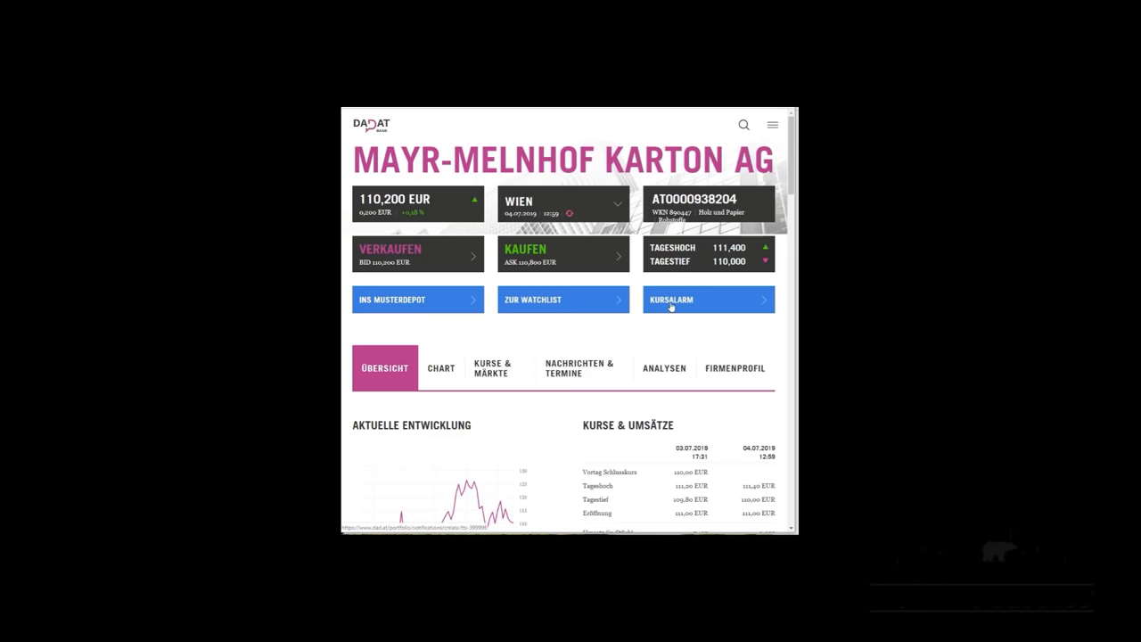
Mark the Volatilität 1 Jahr and Volumen in Stk. Ø figures in DADAT's performance and fundamentals.
scroll(471, 352, "down", 2)
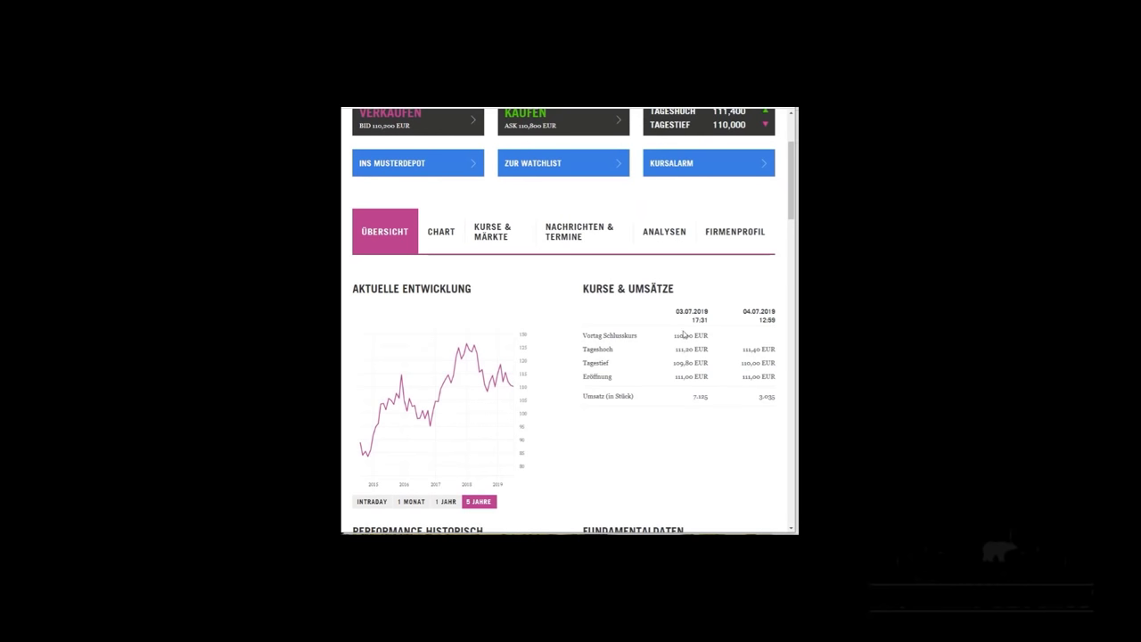
scroll(706, 343, "down", 2)
scroll(706, 342, "down", 1)
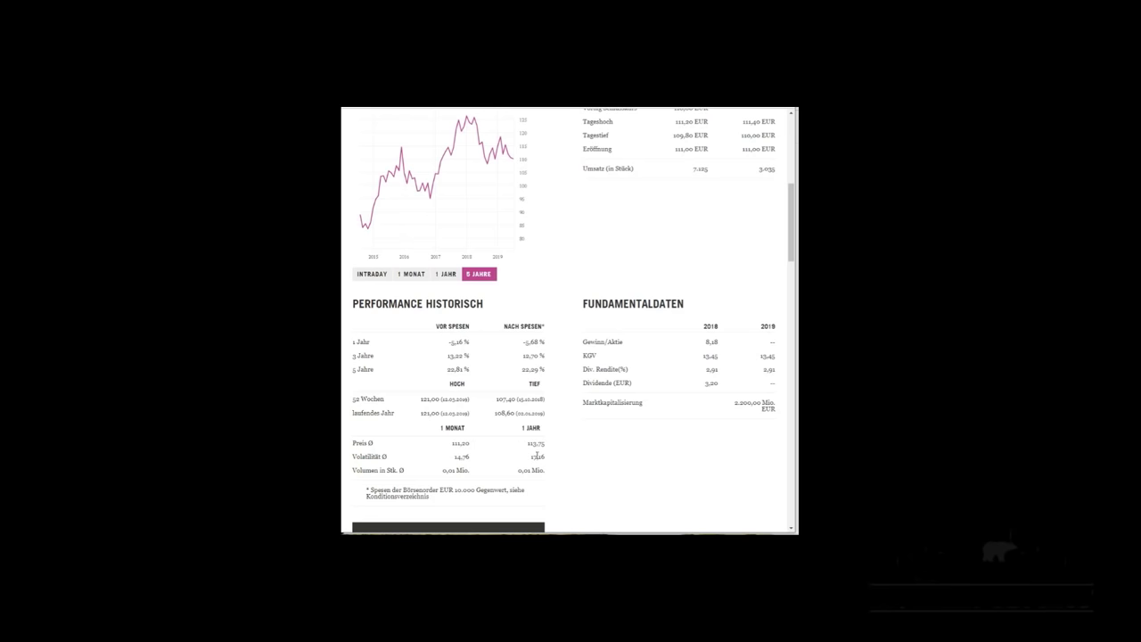
left_click_drag(531, 457, 567, 462)
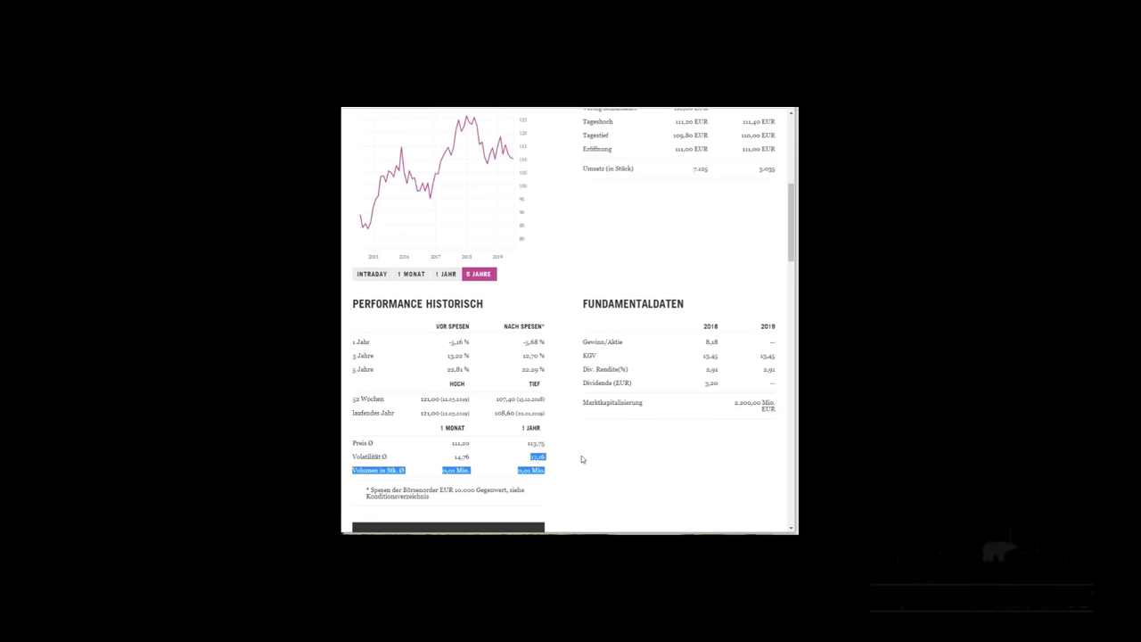
scroll(615, 434, "up", 2)
scroll(615, 434, "down", 2)
scroll(585, 451, "up", 3)
Go through the Chart, Kurse & Märkte, Nachrichten & Termine, Analysen and Firmenprofil views, reading down the profile.
left_click(489, 290)
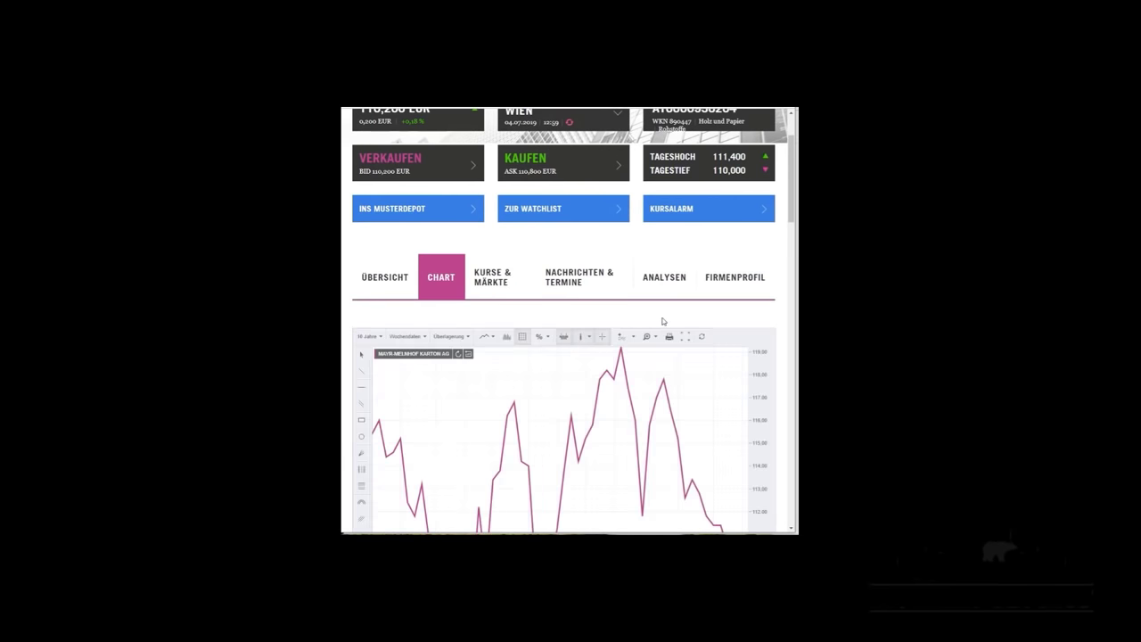
scroll(662, 321, "down", 2)
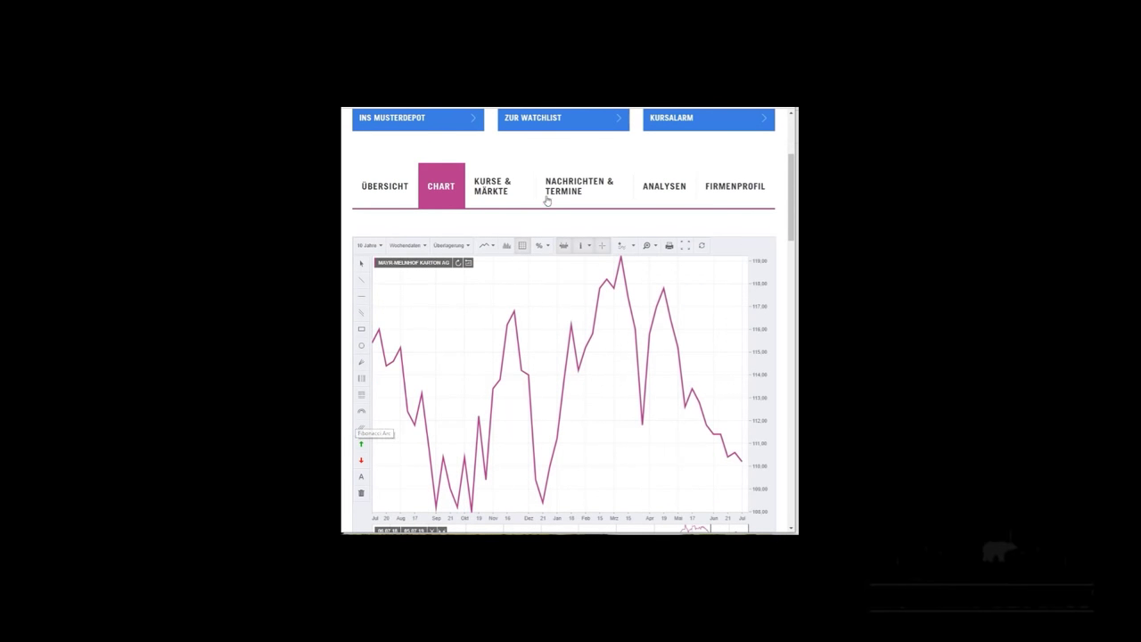
double_click(502, 191)
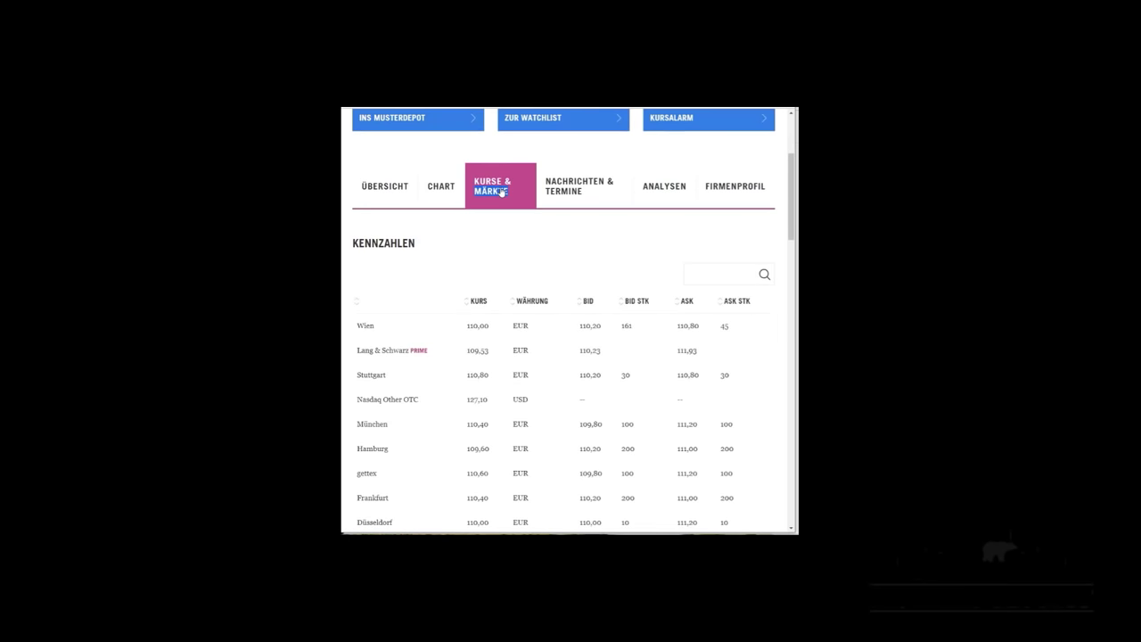
left_click(558, 195)
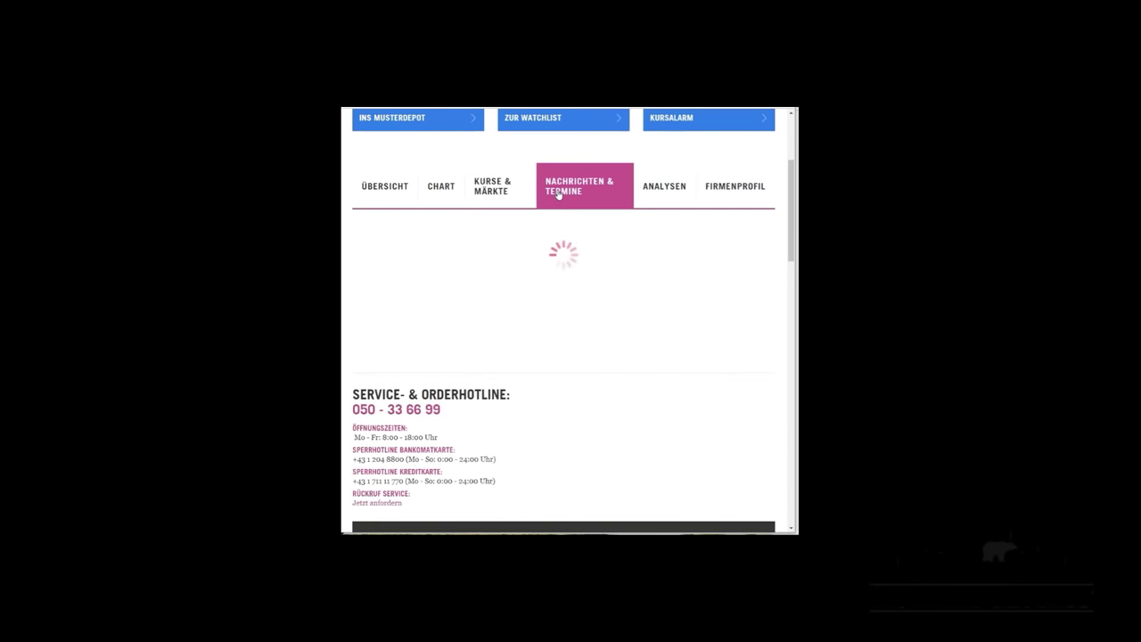
left_click(647, 193)
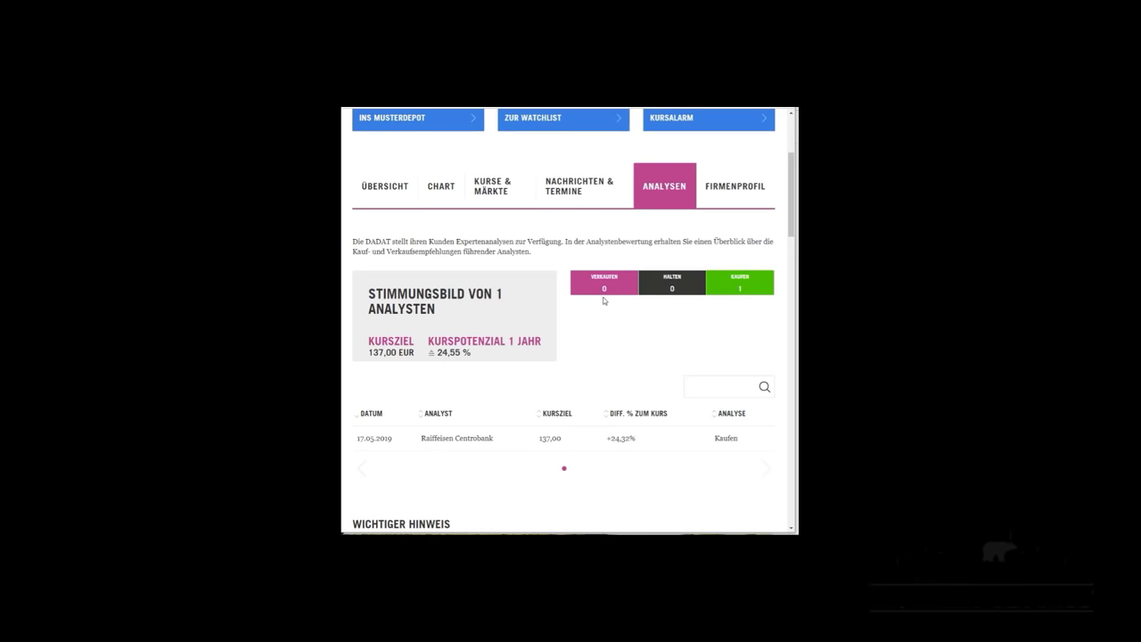
left_click(739, 200)
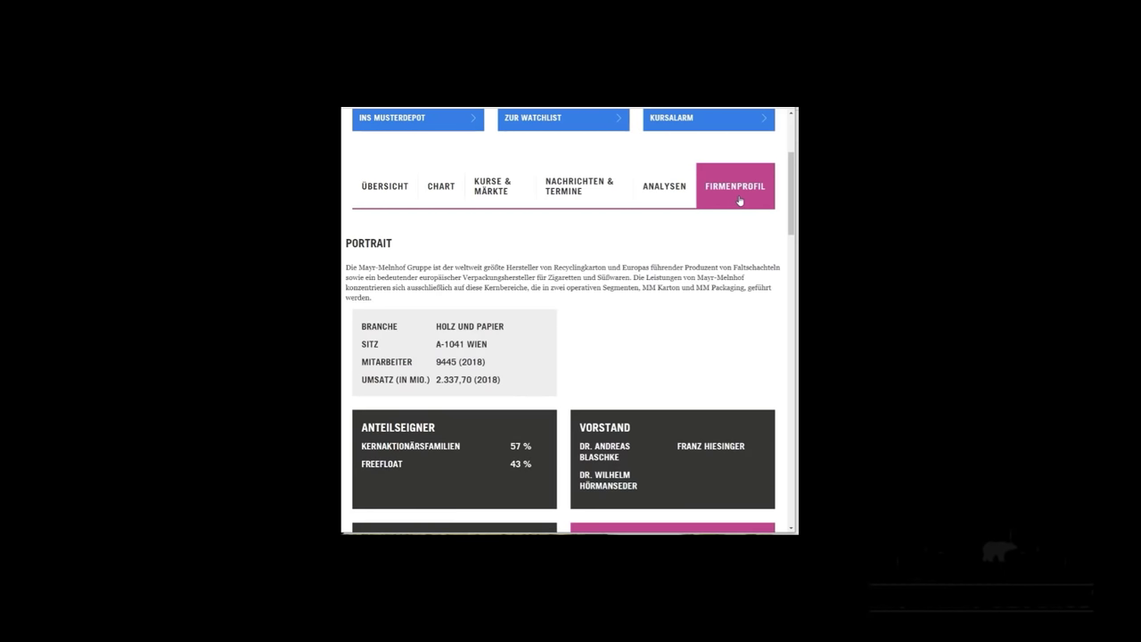
scroll(534, 318, "down", 3)
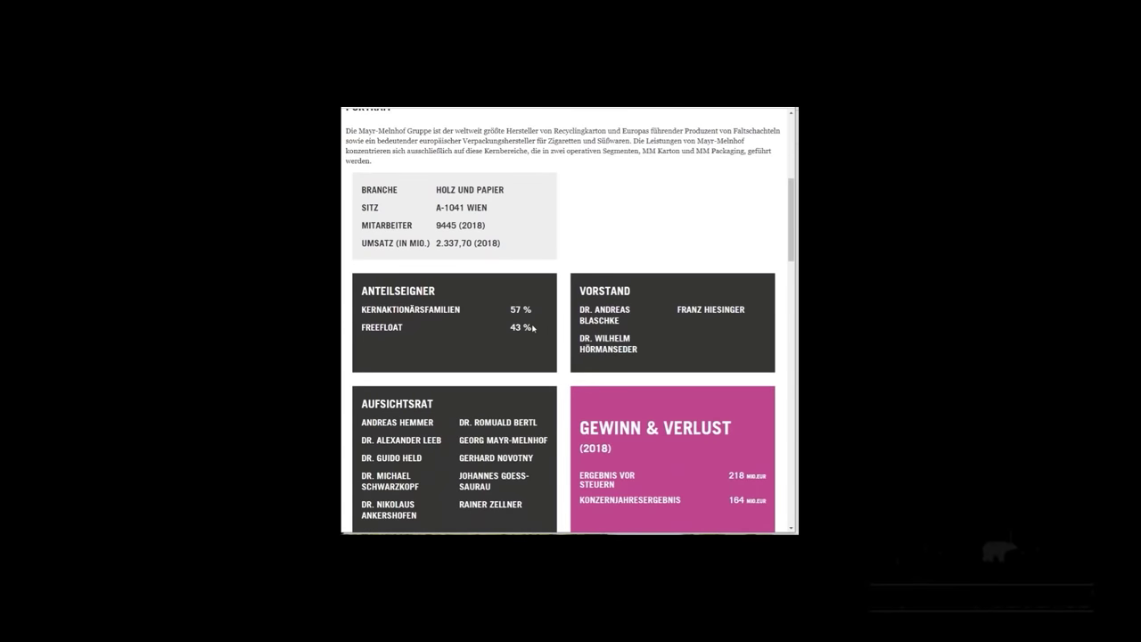
scroll(532, 328, "down", 1)
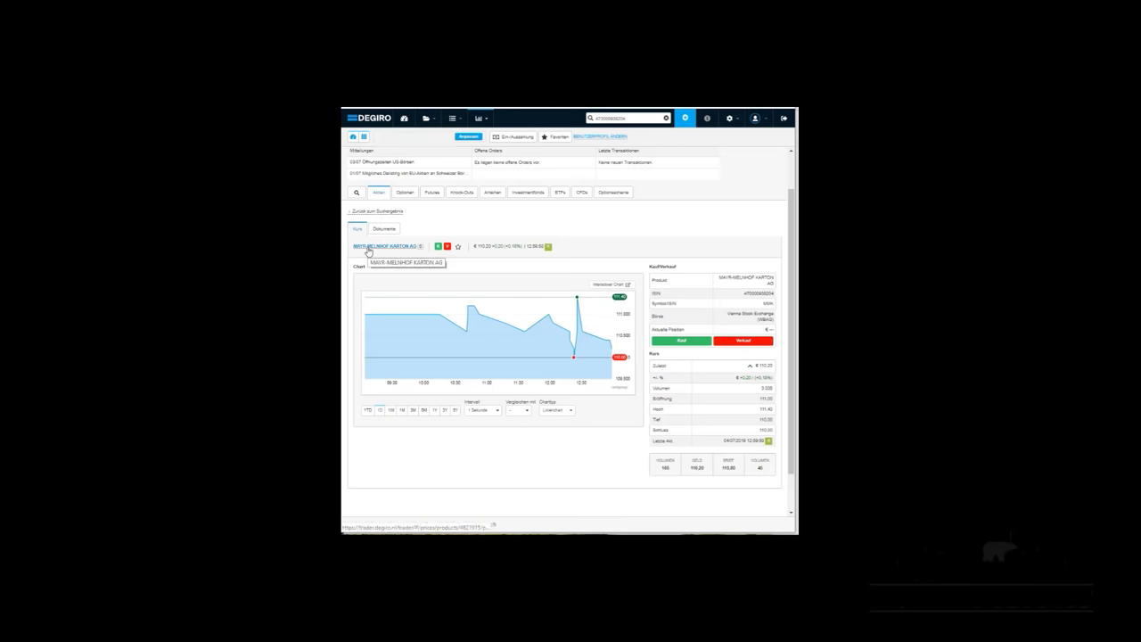
Mark DEGIRO's 110,20 bid price and check the Dokumente view before returning to Kurs.
left_click(609, 285)
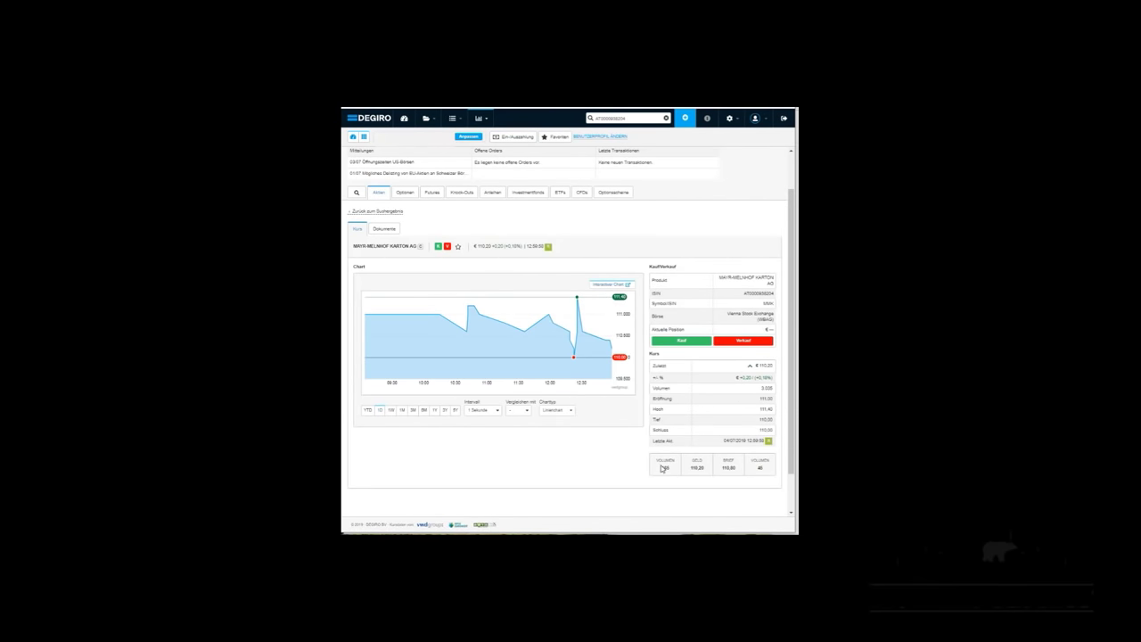
left_click_drag(690, 468, 707, 471)
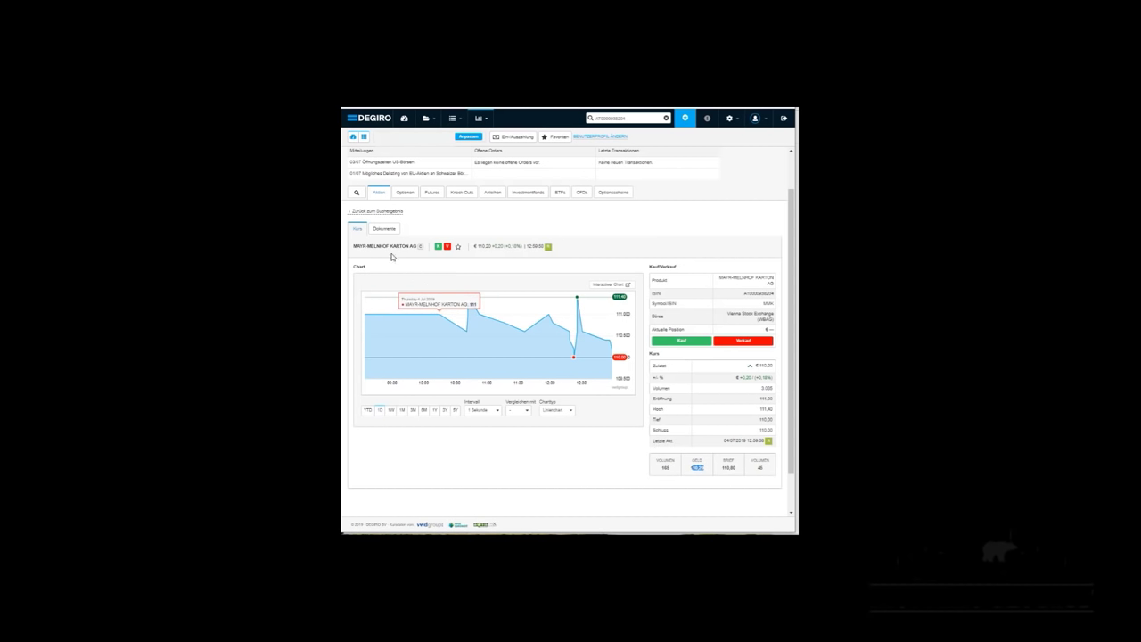
left_click(381, 229)
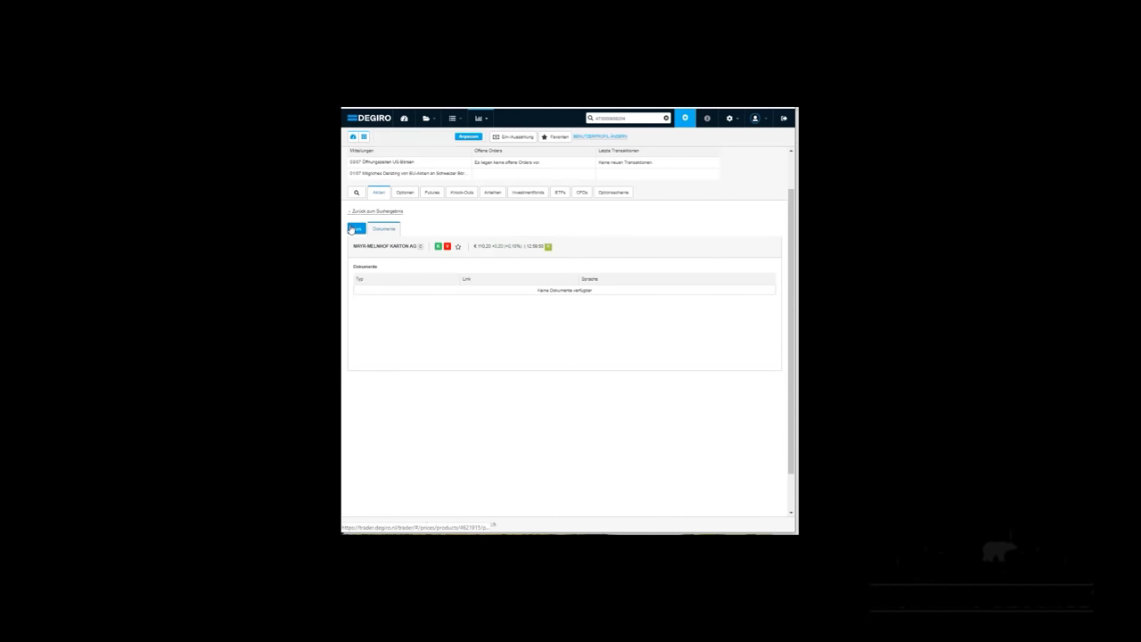
left_click(354, 228)
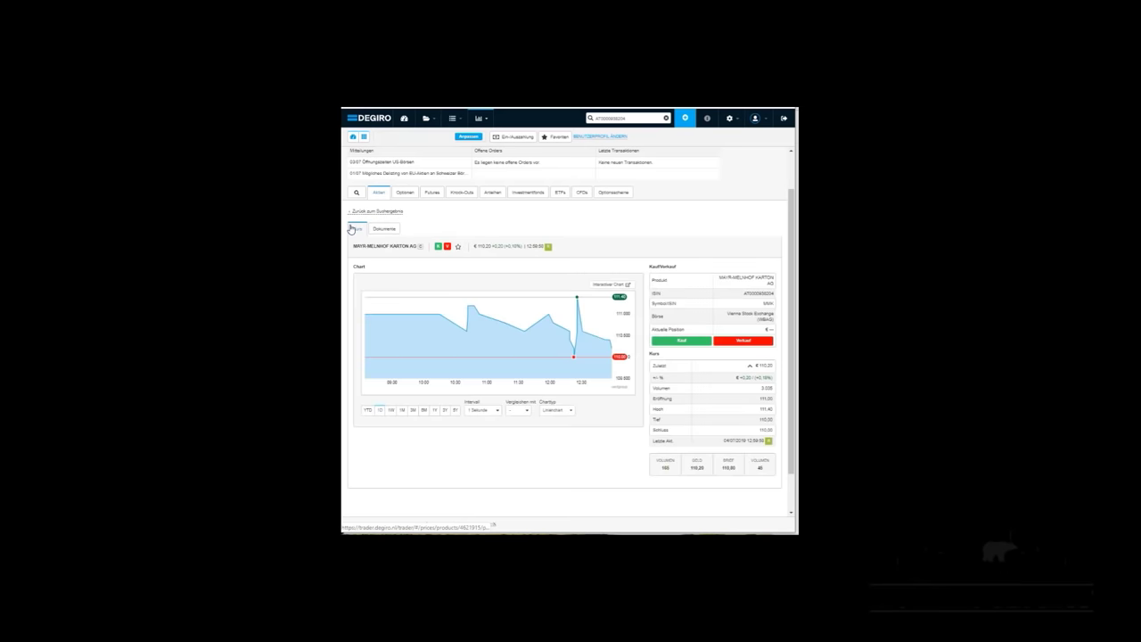
Review the Vergleichen mit and Charttyp options, then bring up the Interaktiver Chart.
left_click(519, 411)
left_click(550, 411)
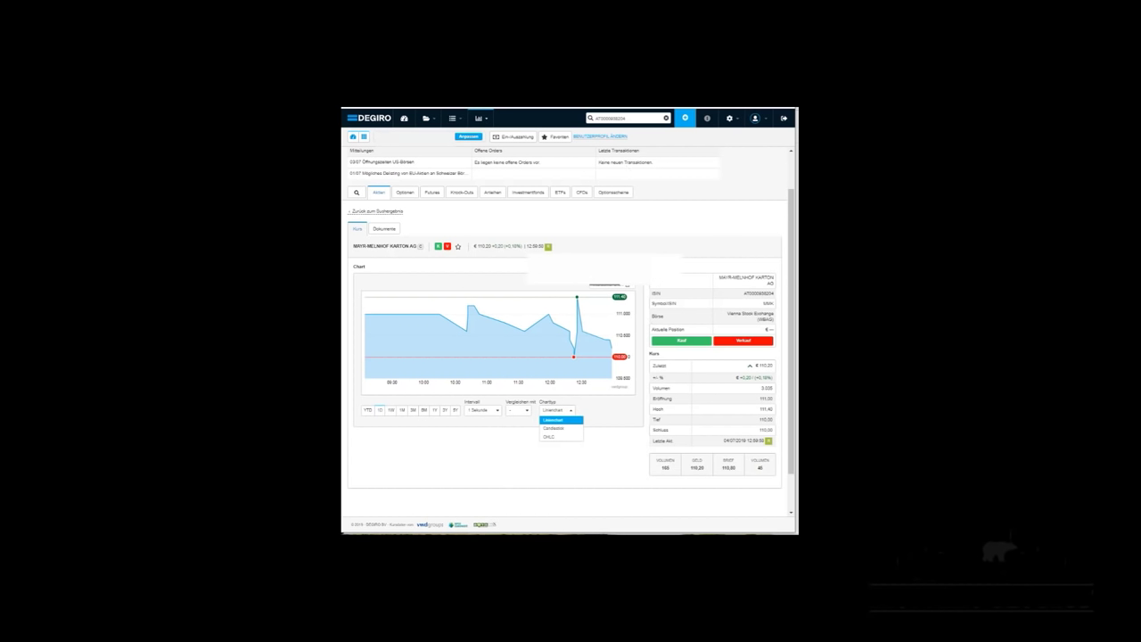
left_click(624, 283)
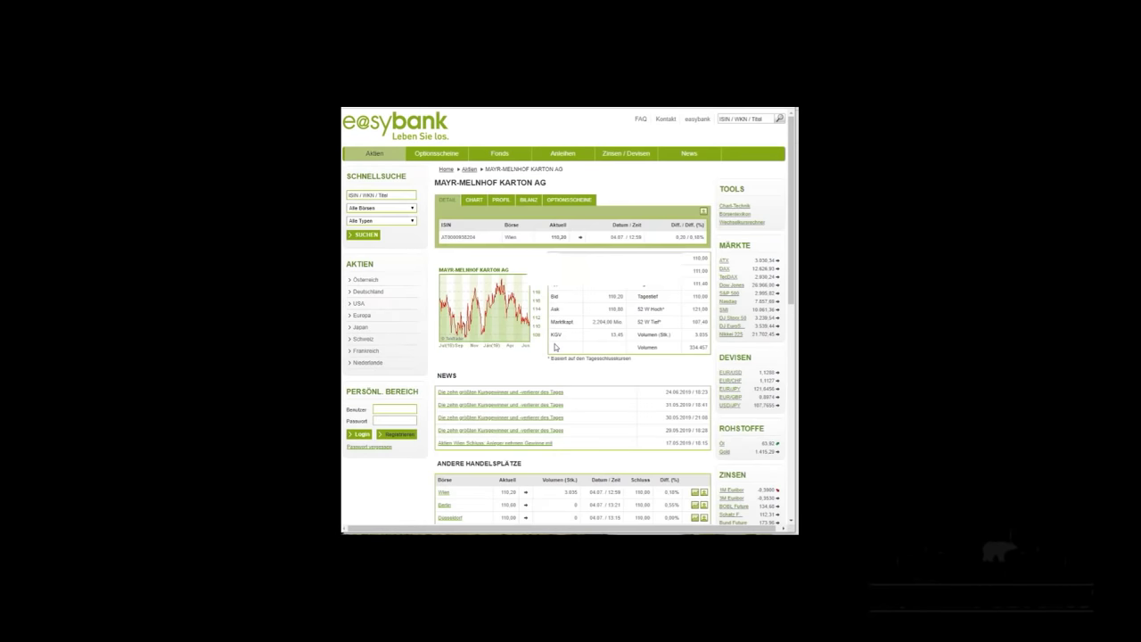
Review easybank's Andere Handelsplätze, Historische Daten and Kennzahlen, then switch to the CHART view.
scroll(555, 349, "down", 3)
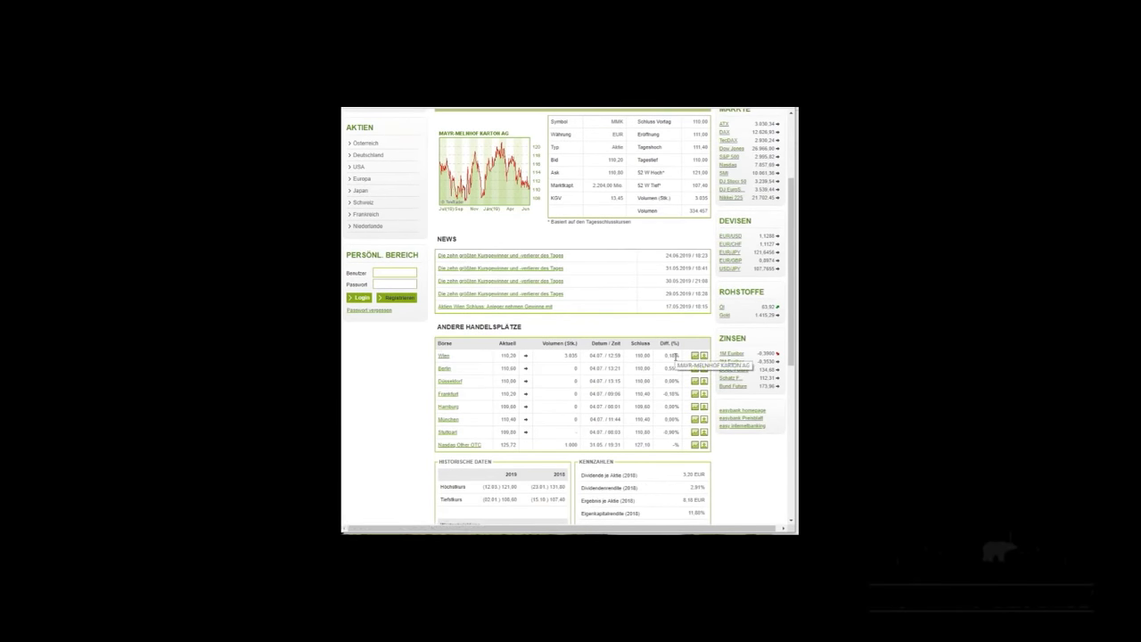
scroll(654, 367, "down", 1)
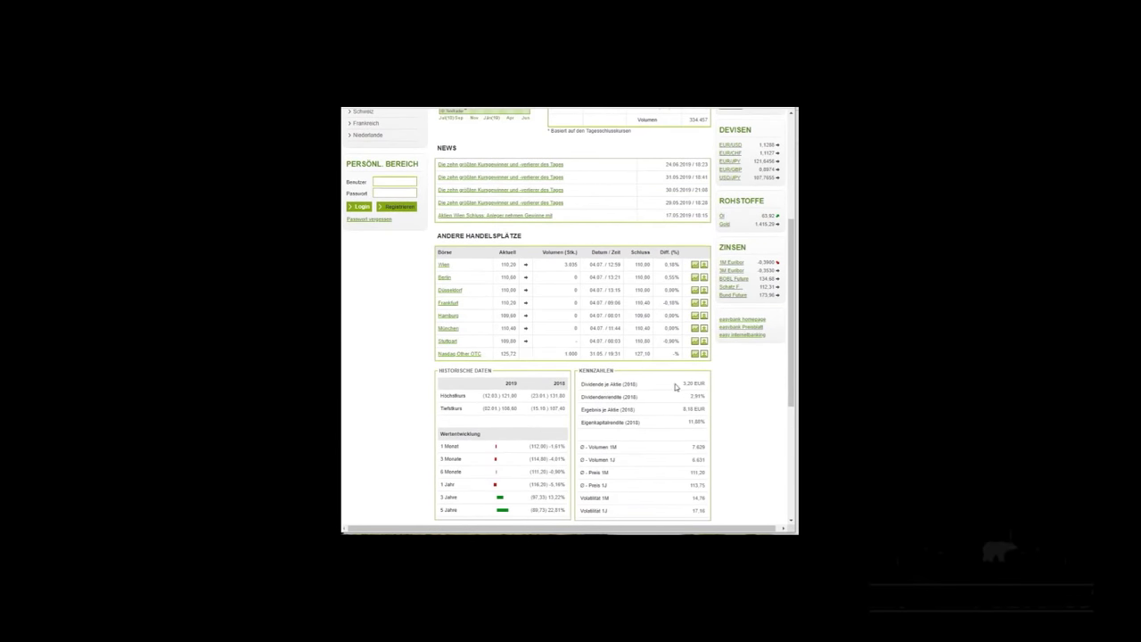
scroll(677, 428, "down", 1)
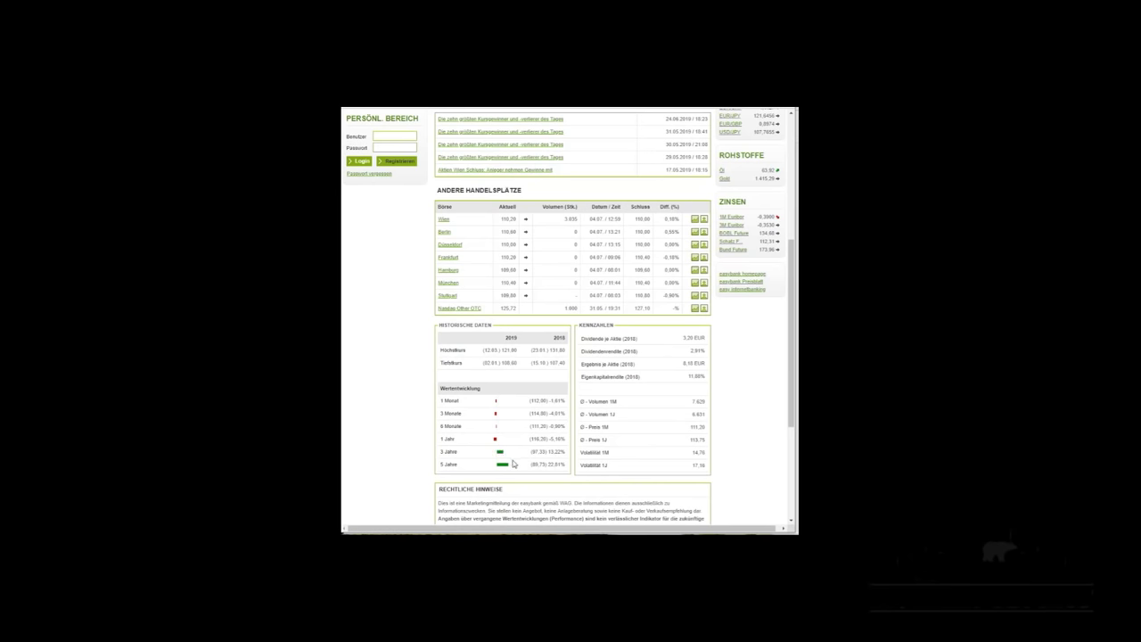
scroll(514, 388, "up", 2)
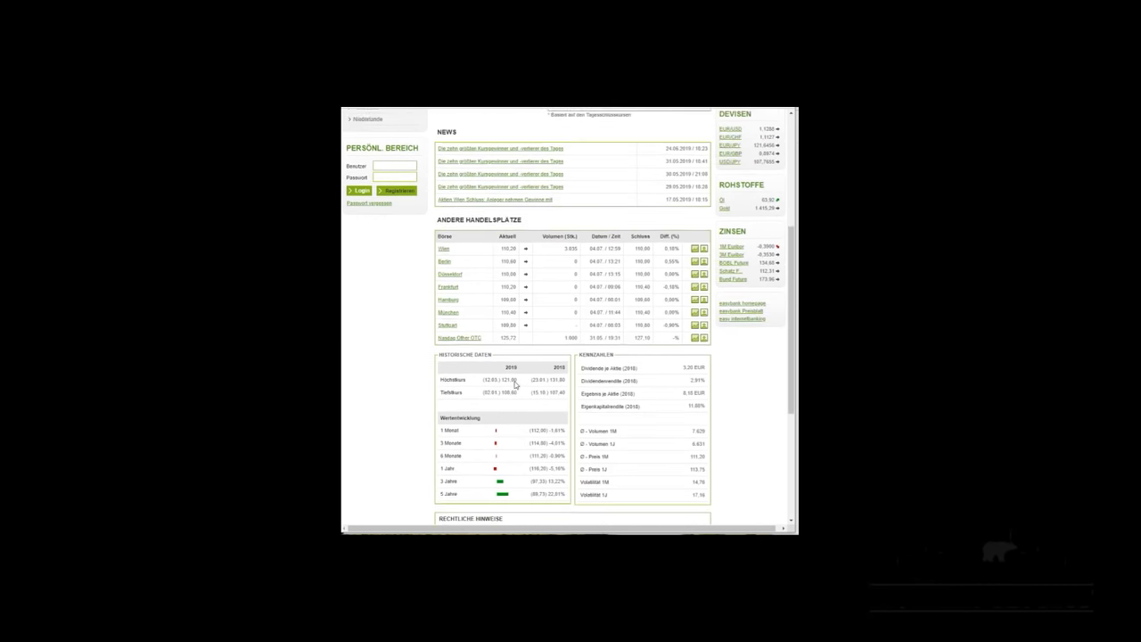
scroll(517, 291, "up", 4)
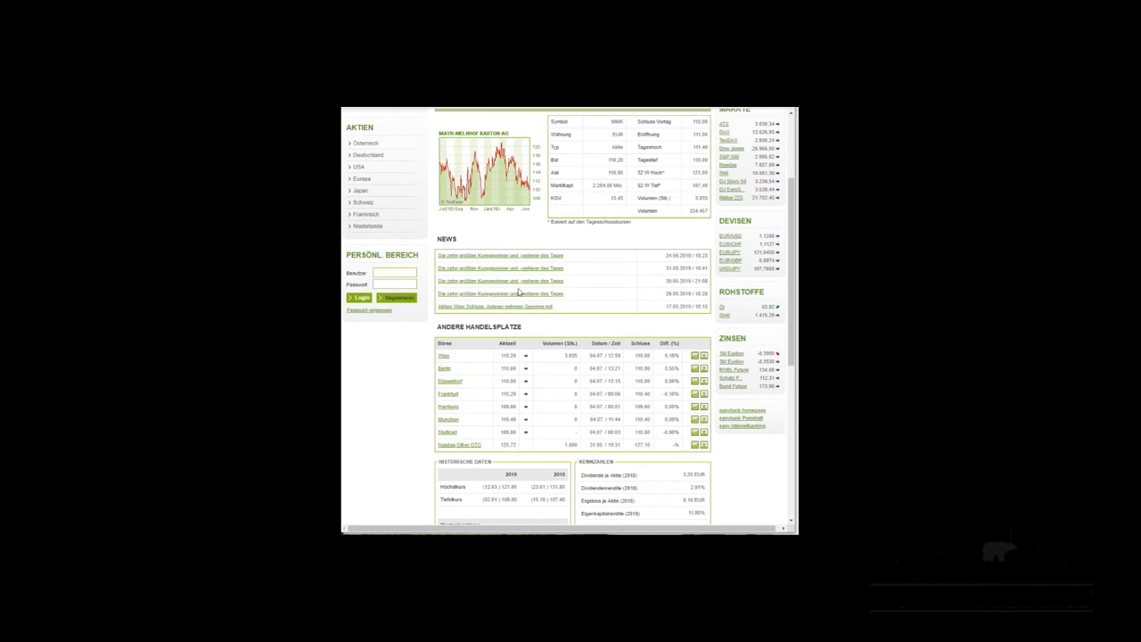
left_click(475, 204)
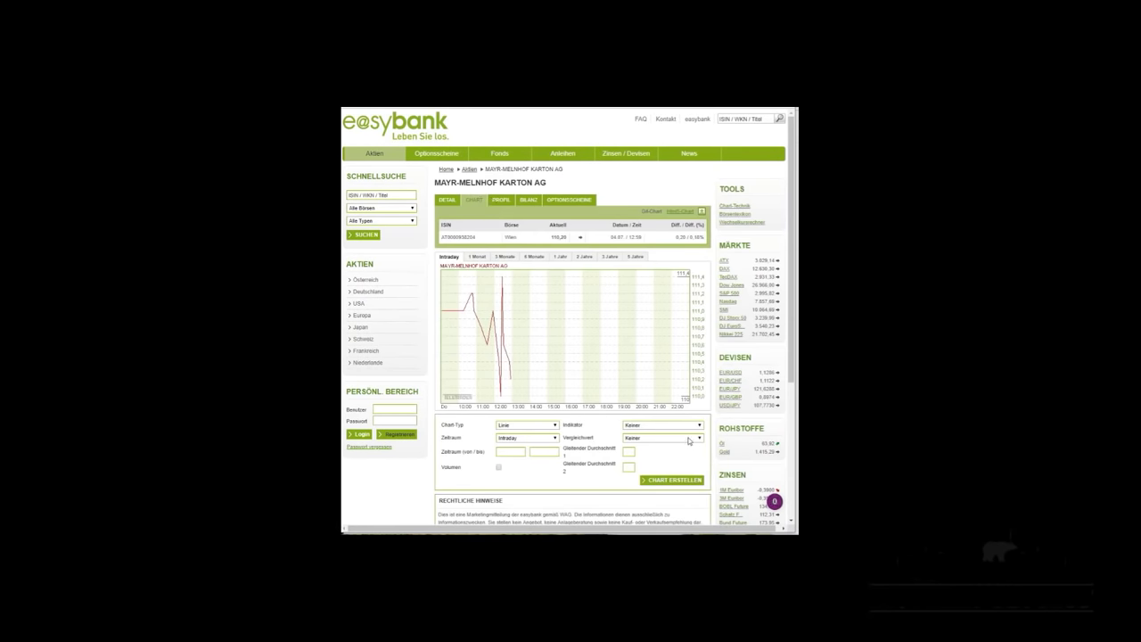
Move from the chart via the company profile to easybank's BILANZ figures.
scroll(558, 267, "down", 2)
scroll(558, 267, "up", 2)
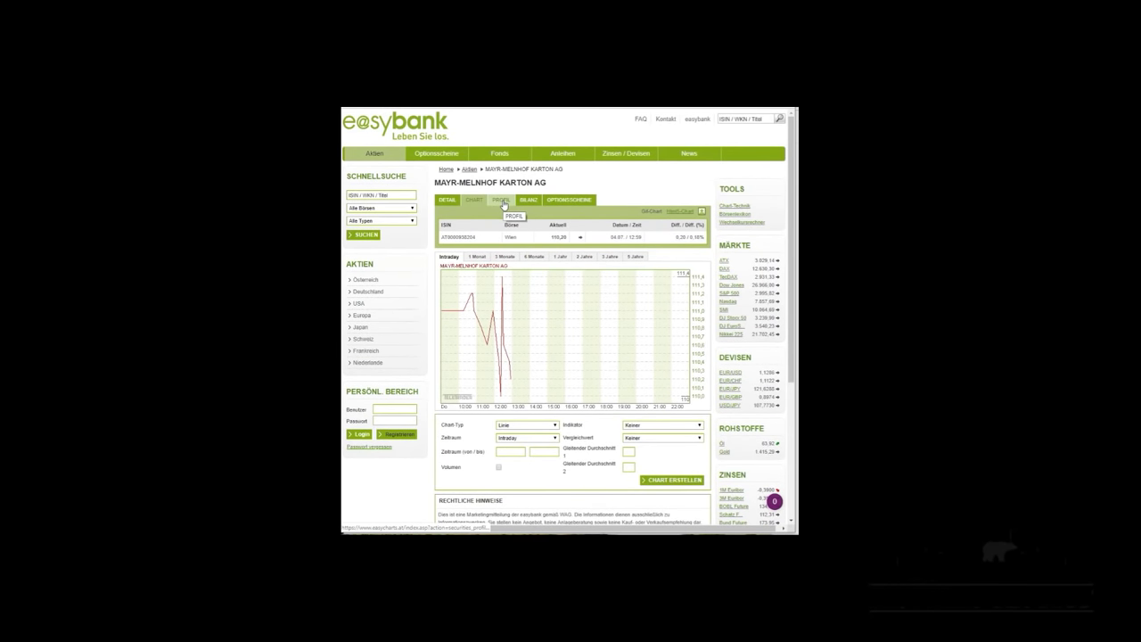
left_click(504, 205)
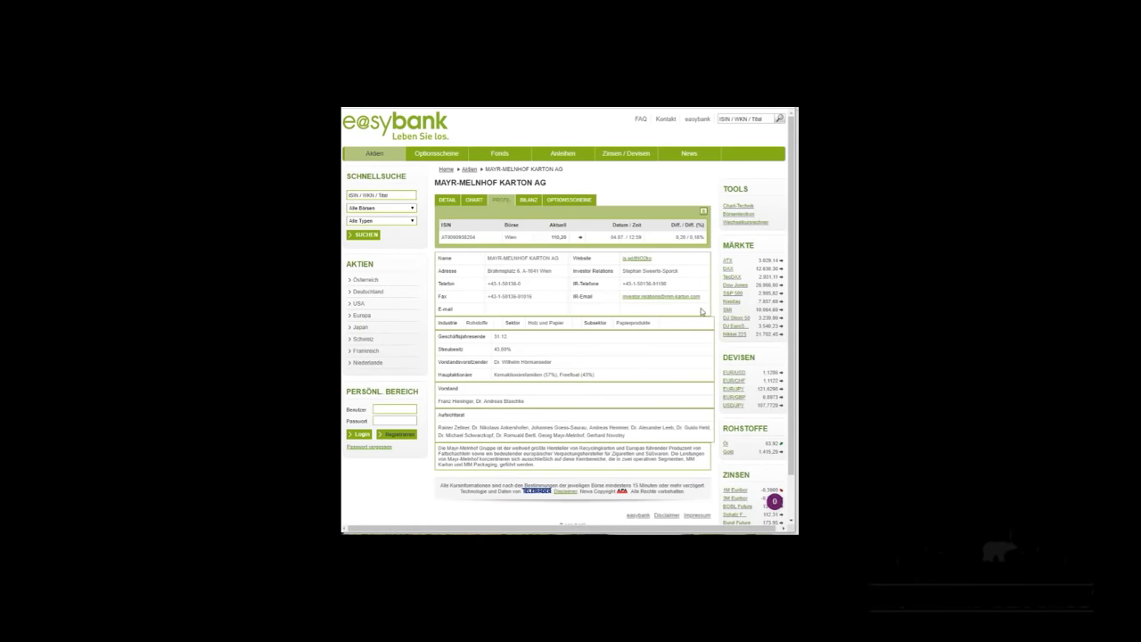
left_click(527, 205)
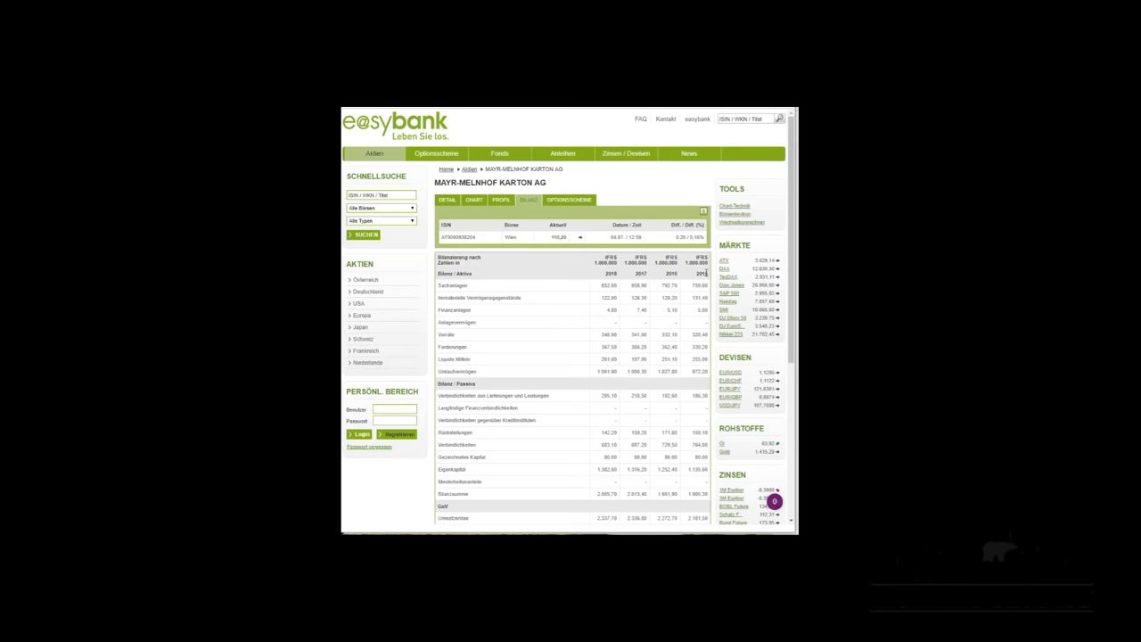
Mark the Konzernjahresüberschuss figures and the latest Dividende je Aktie value in the balance sheet.
scroll(649, 326, "down", 3)
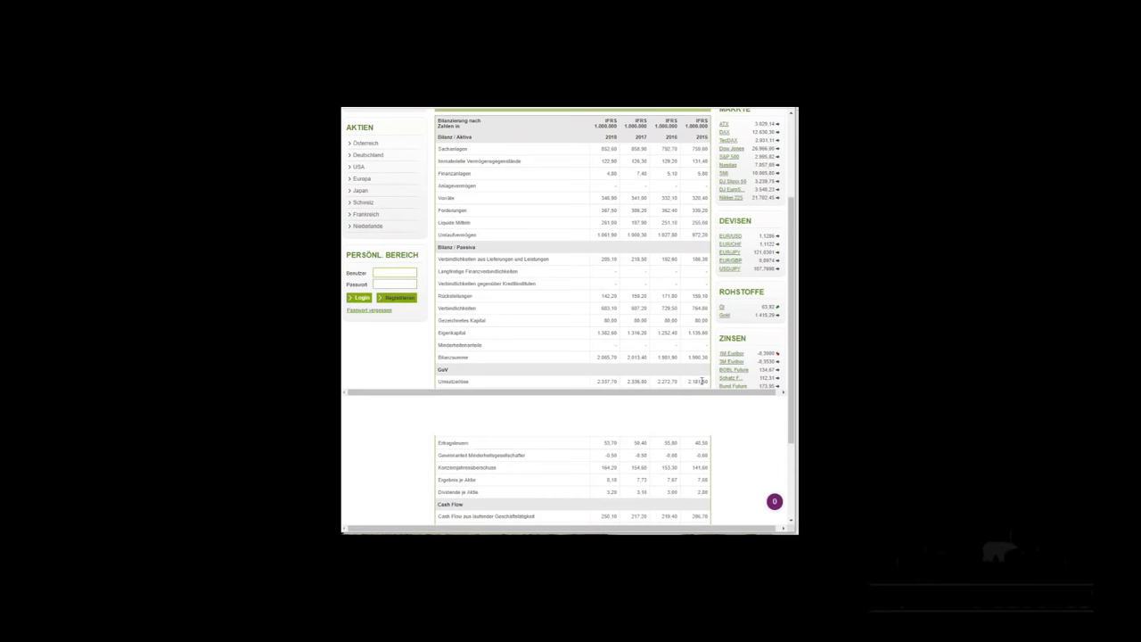
scroll(668, 401, "down", 1)
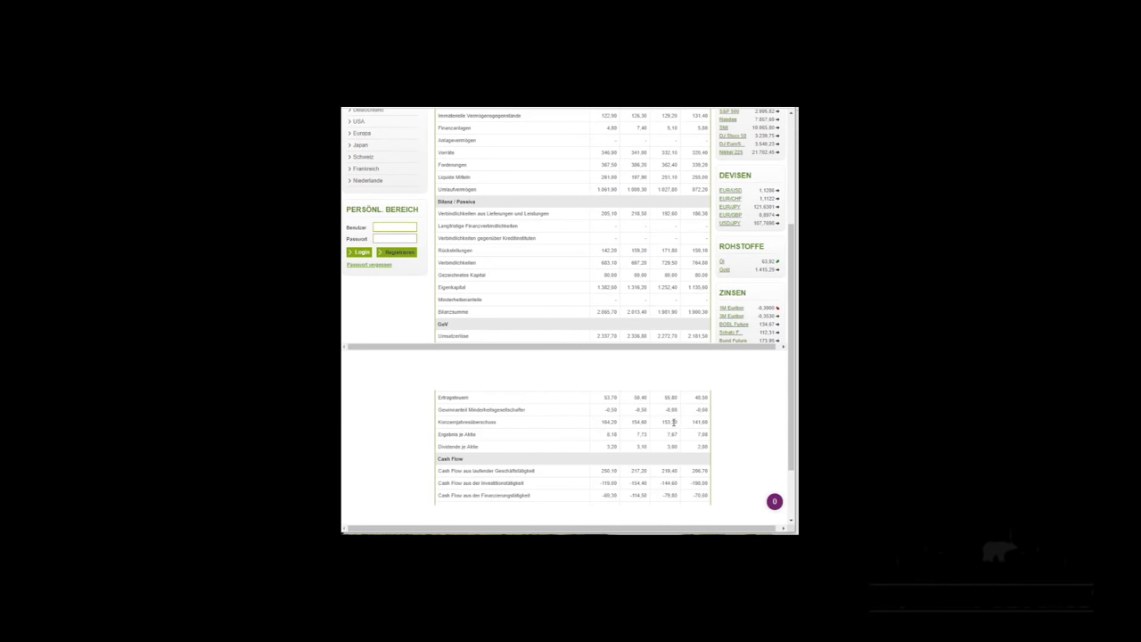
left_click_drag(700, 420, 613, 422)
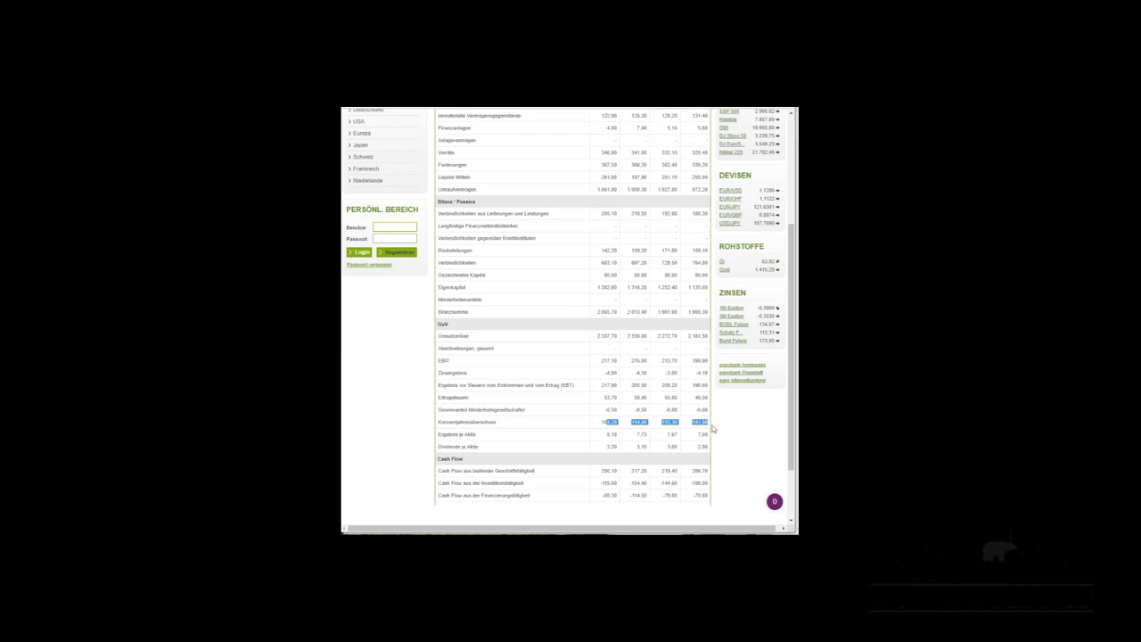
left_click(670, 428)
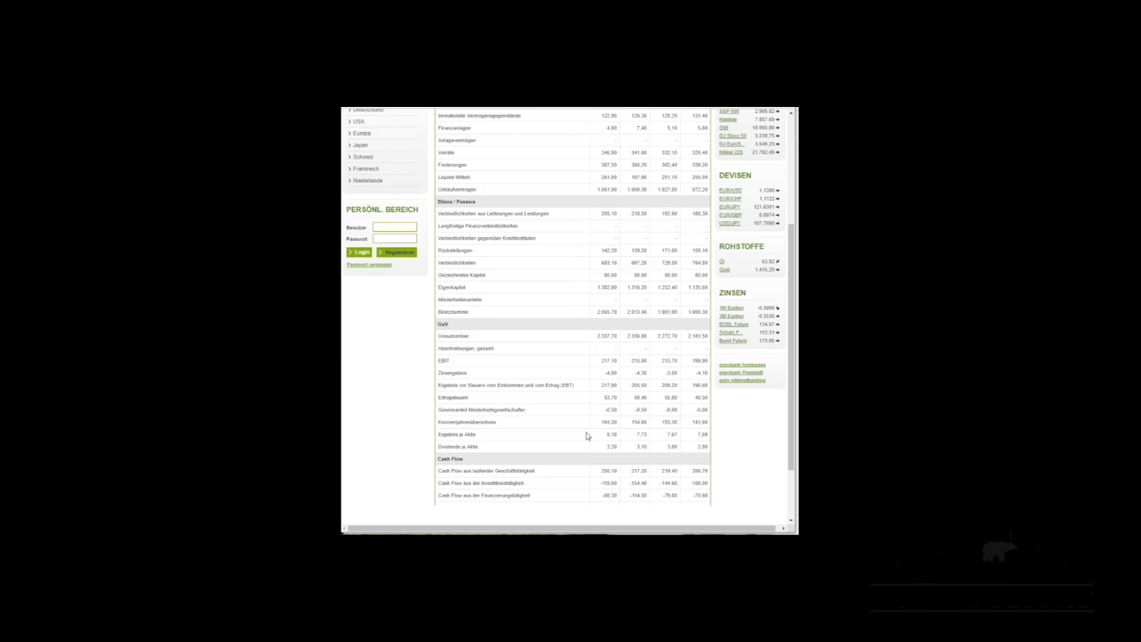
double_click(702, 446)
left_click(703, 448)
scroll(607, 437, "up", 5)
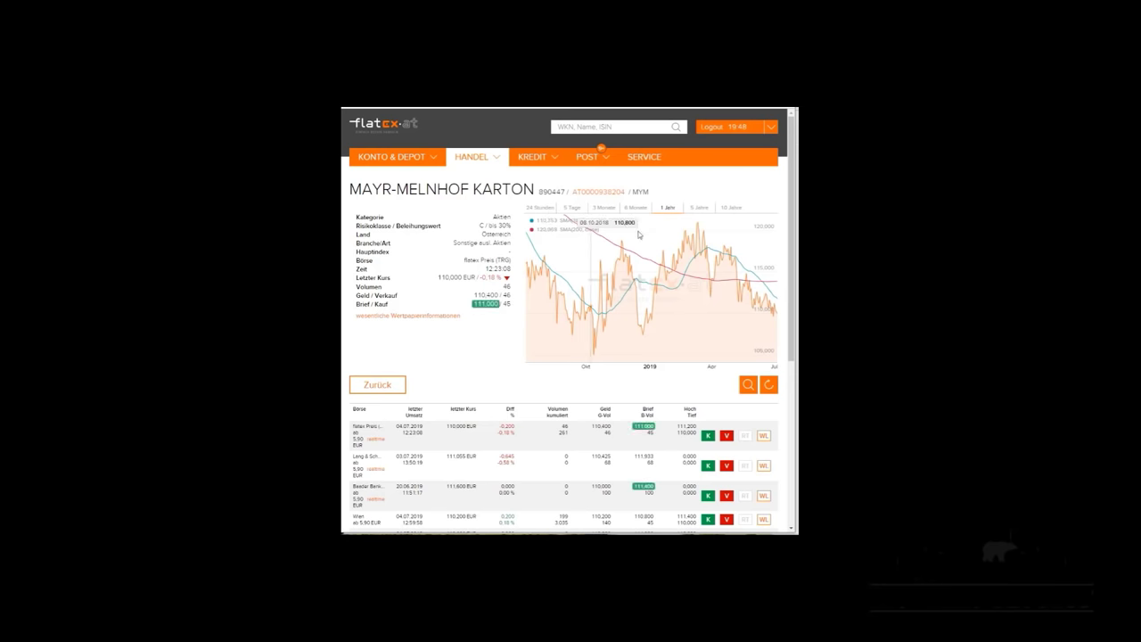
Set the flatex chart period to 10 Jahre and mark the first exchange quote row.
left_click(731, 208)
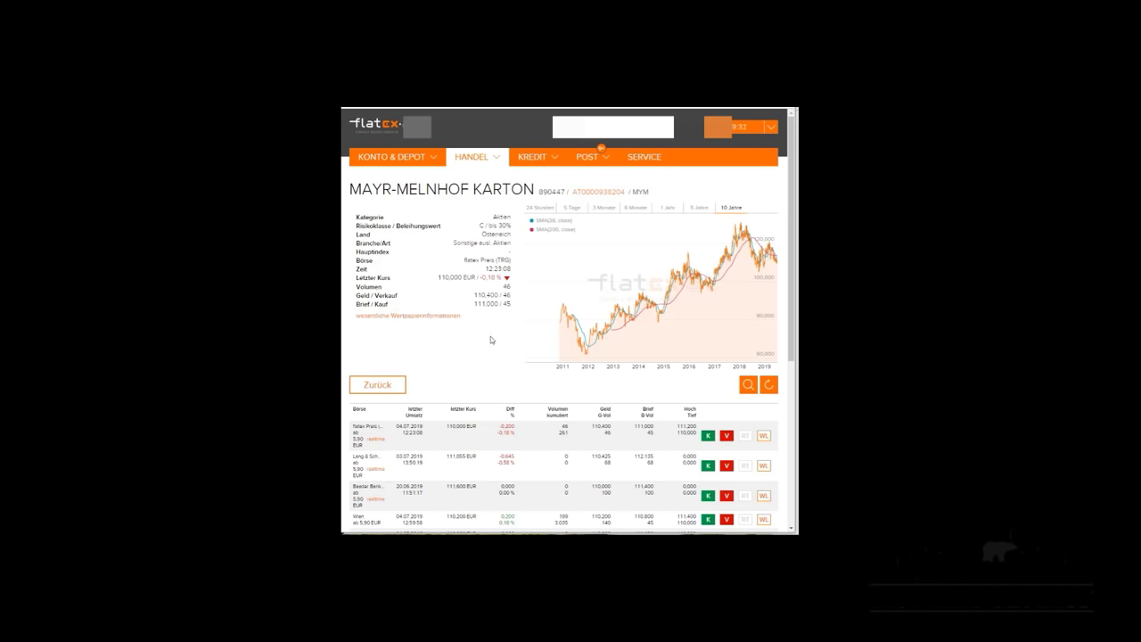
scroll(490, 339, "down", 3)
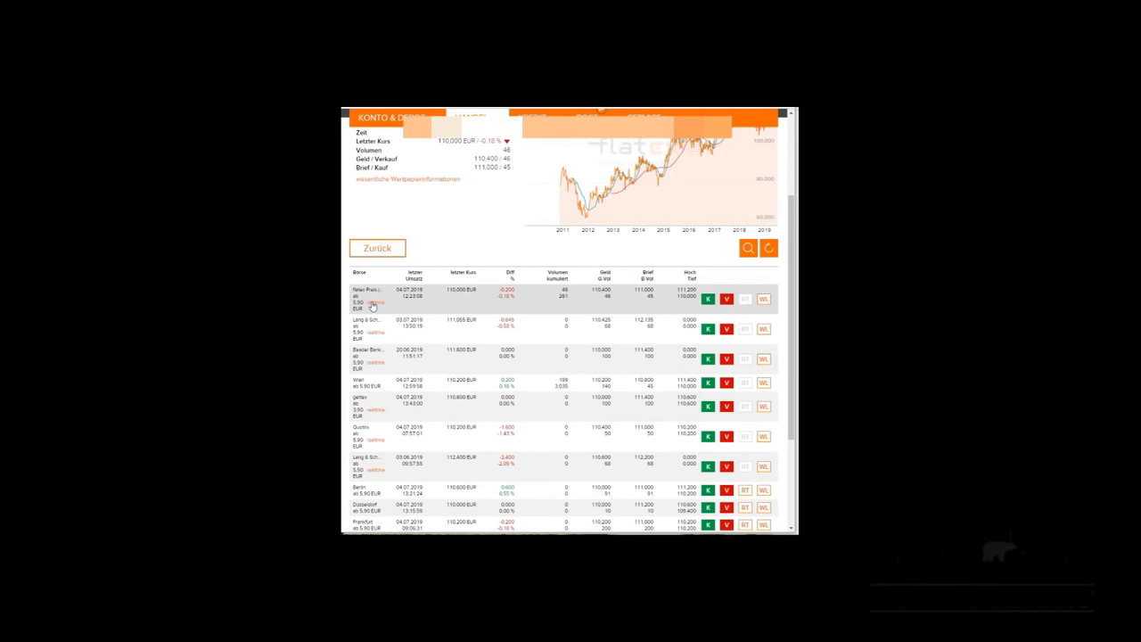
left_click_drag(364, 384, 350, 379)
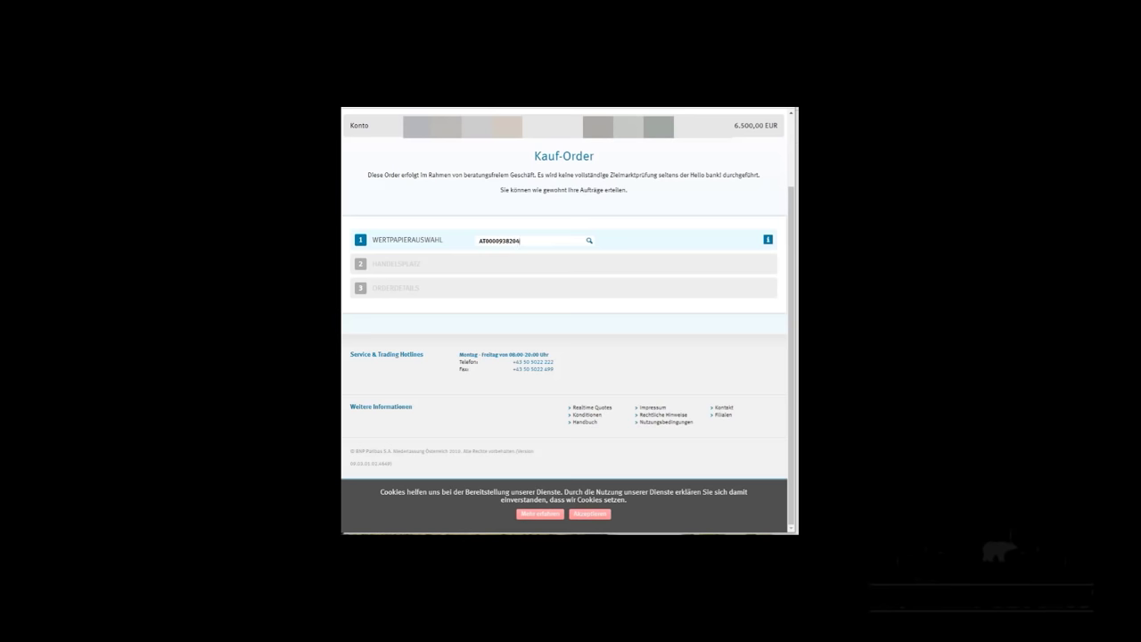
key("Return")
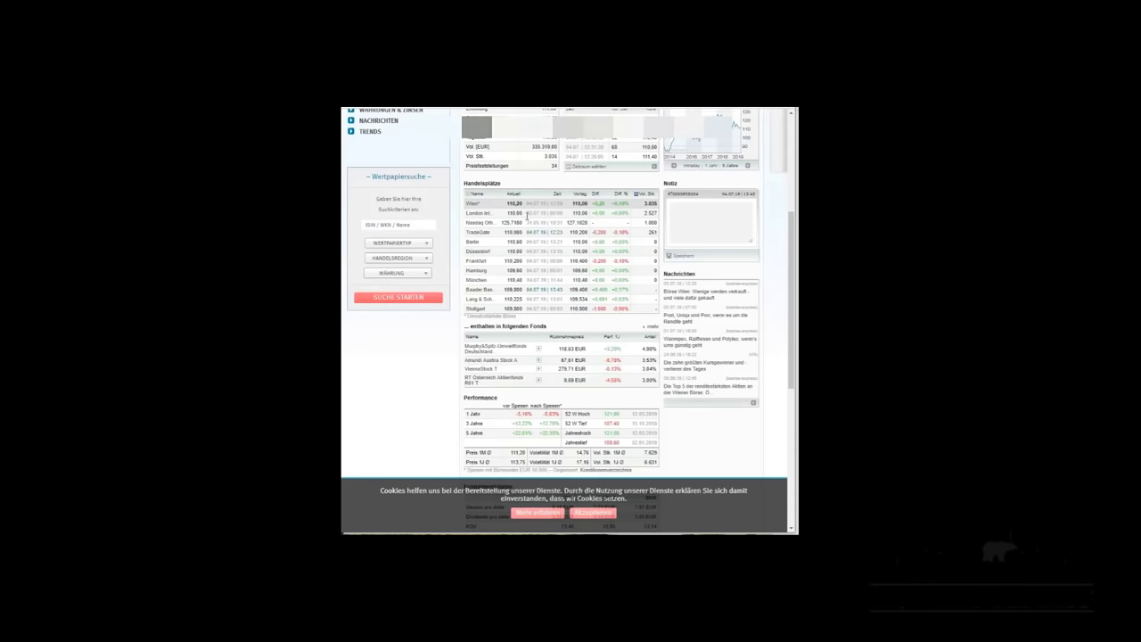
scroll(526, 215, "up", 10)
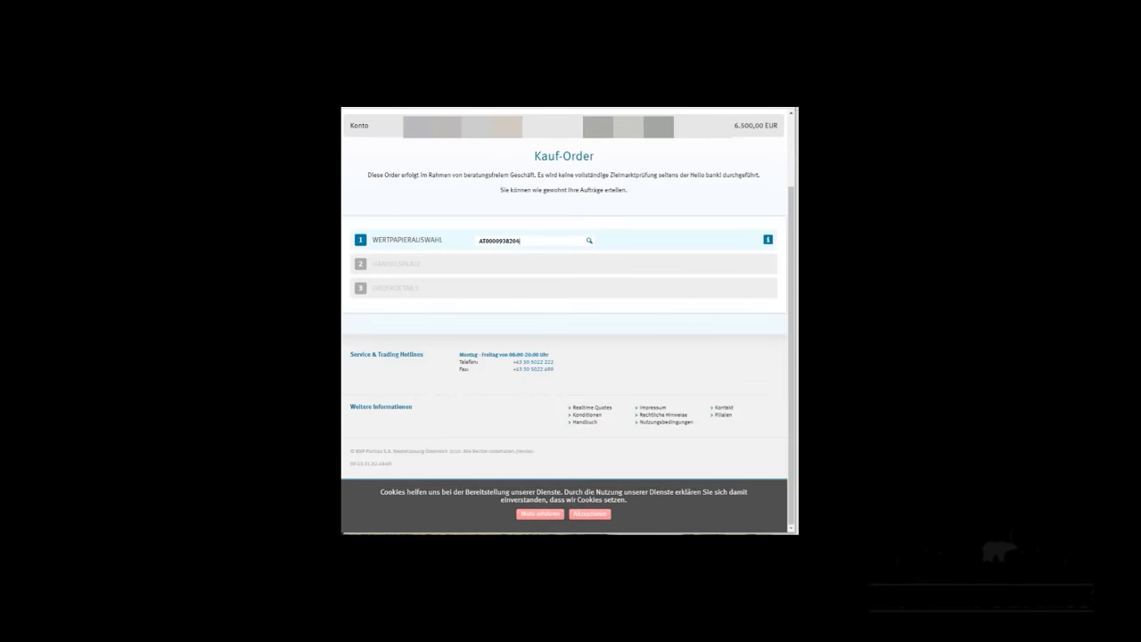
scroll(704, 143, "up", 2)
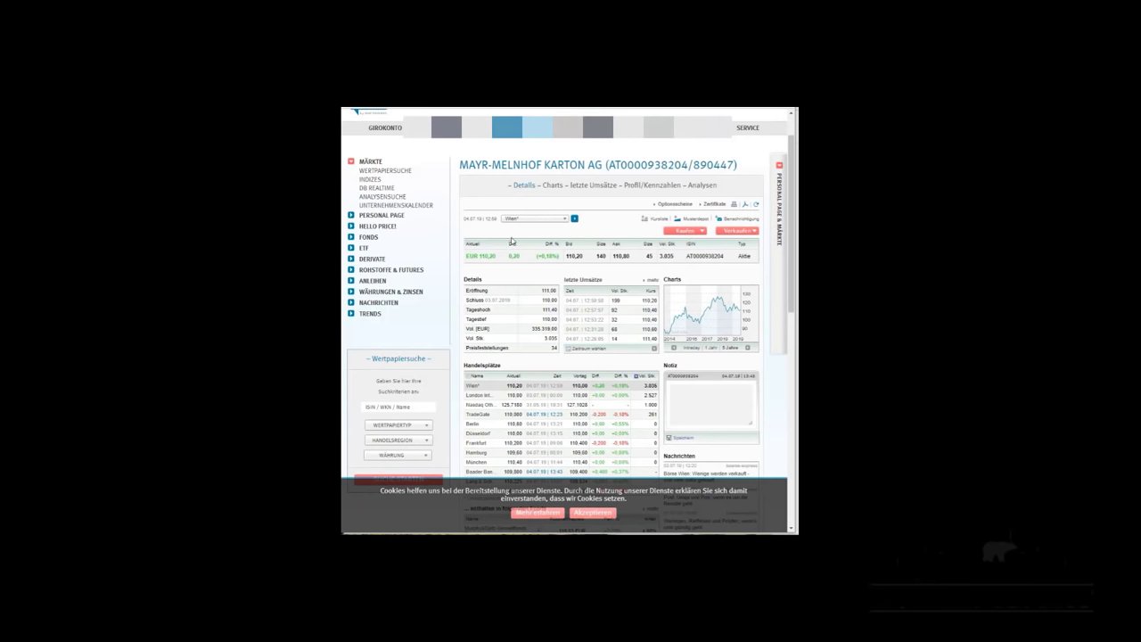
Read through Hello bank!'s Handelsplätze, Performance and Fundamentaldaten sections, then return to the top.
scroll(513, 241, "down", 1)
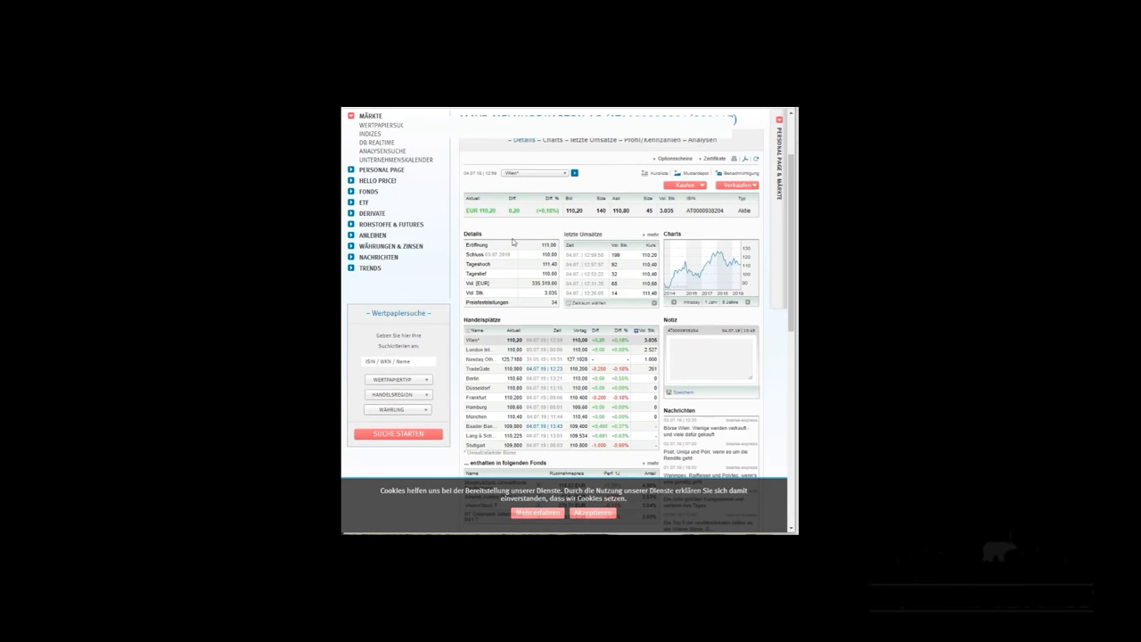
scroll(508, 250, "up", 2)
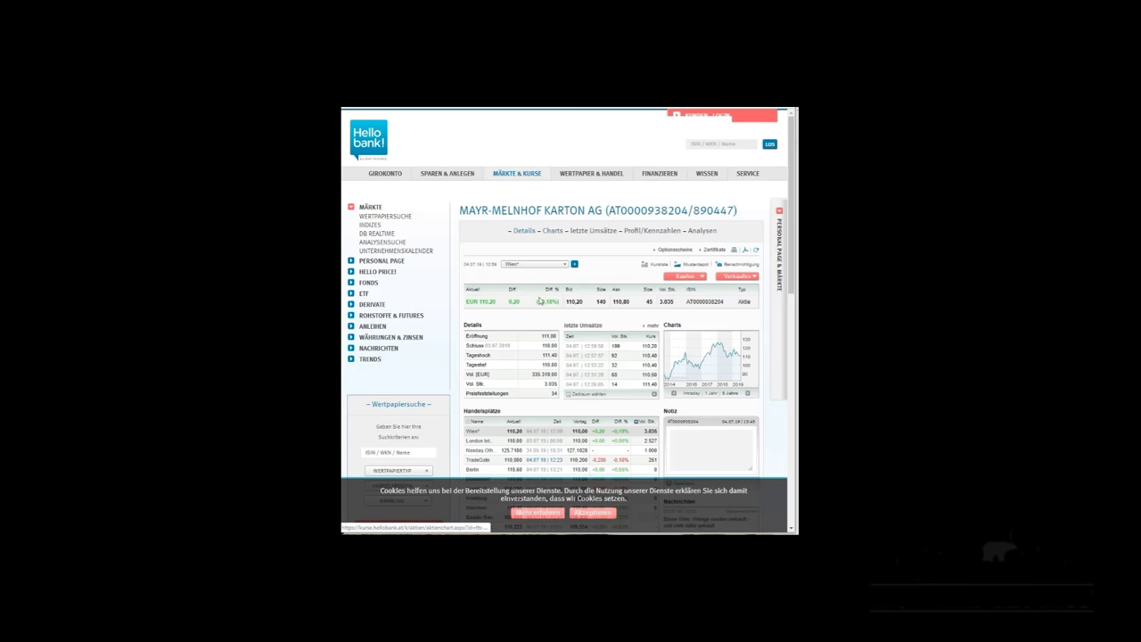
scroll(548, 235, "down", 2)
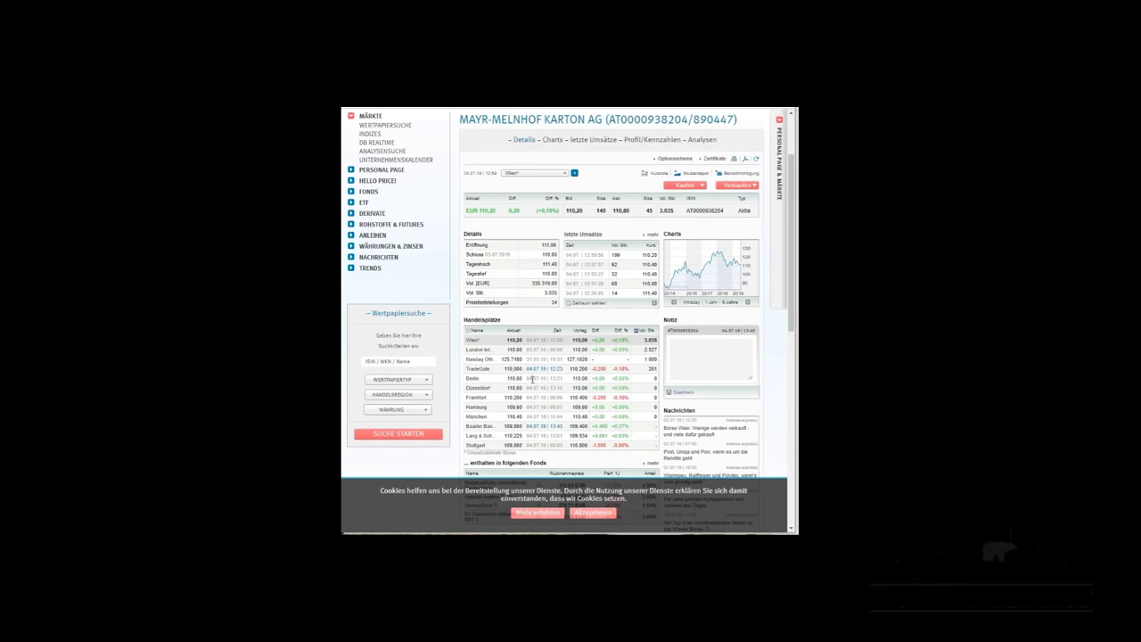
scroll(538, 426, "down", 2)
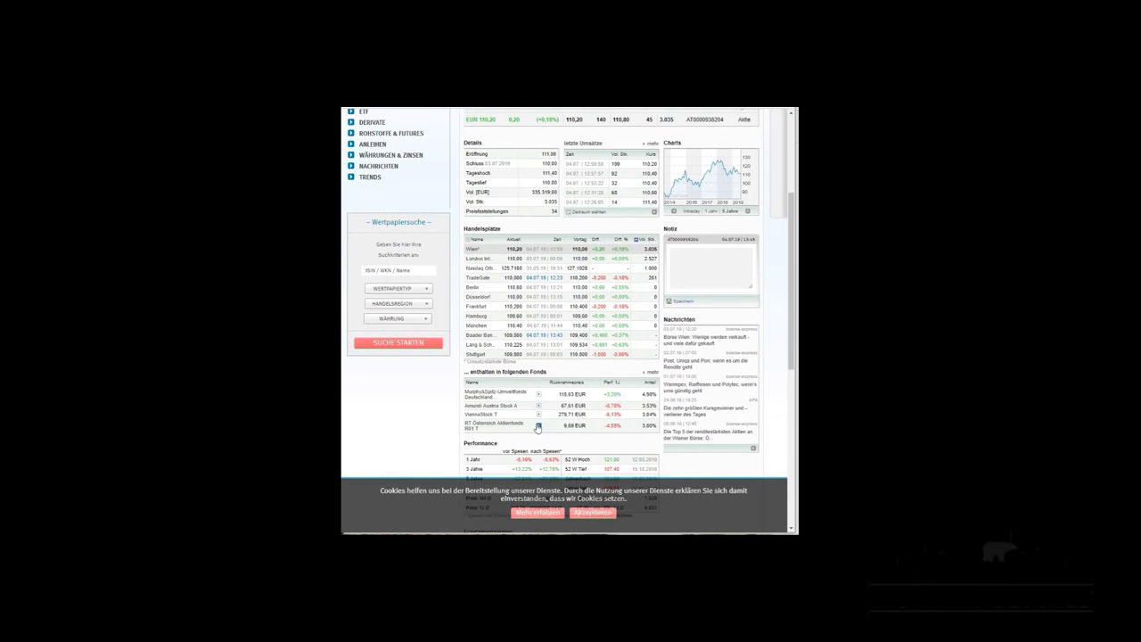
scroll(538, 426, "down", 4)
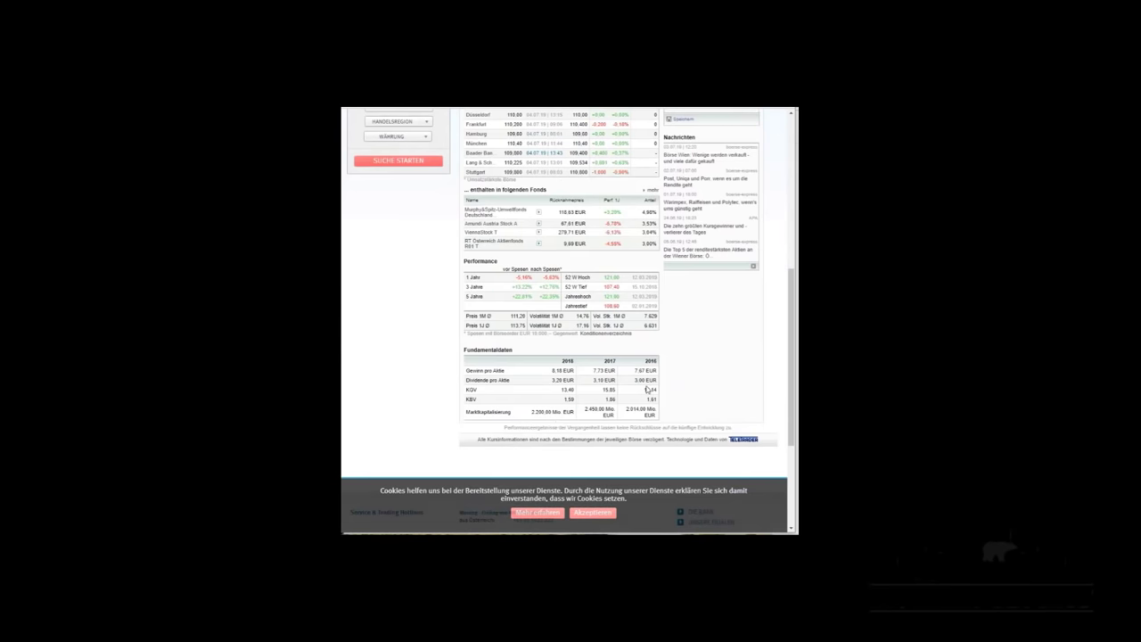
scroll(647, 389, "up", 10)
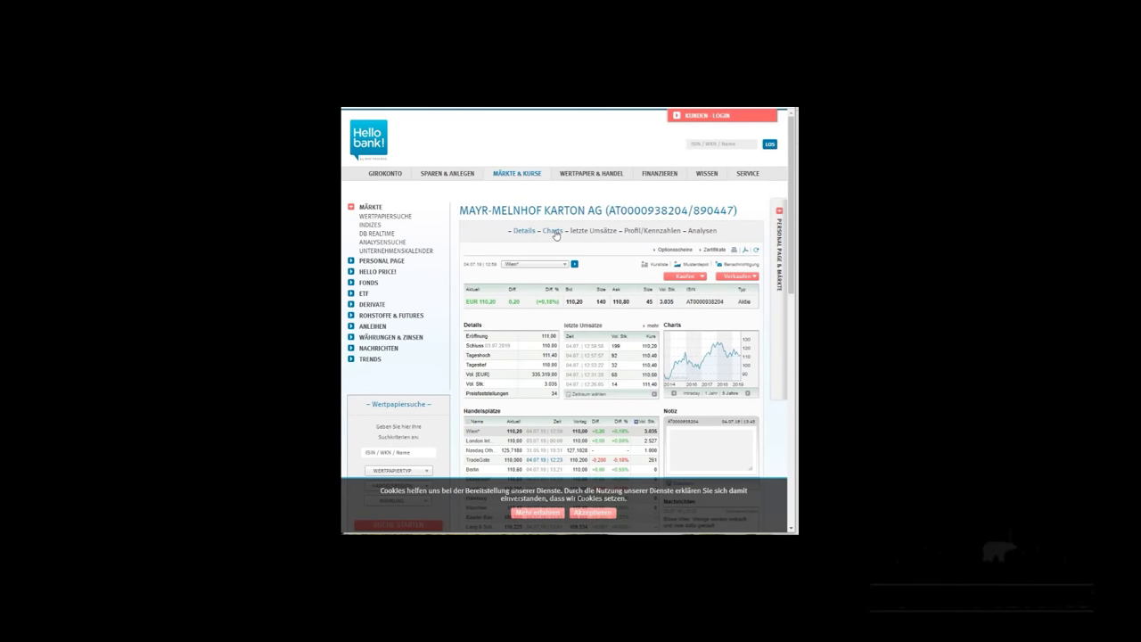
View the Charts, letzte Umsätze and Profil/Kennzahlen pages for Mayr-Melnhof Karton AG.
left_click(552, 231)
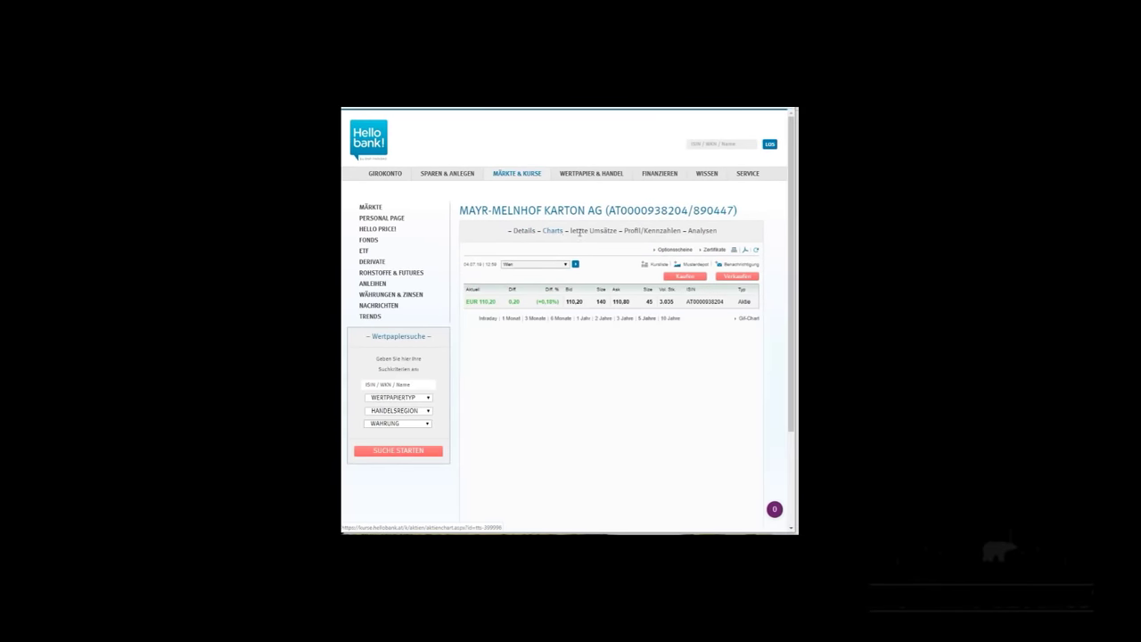
left_click(638, 232)
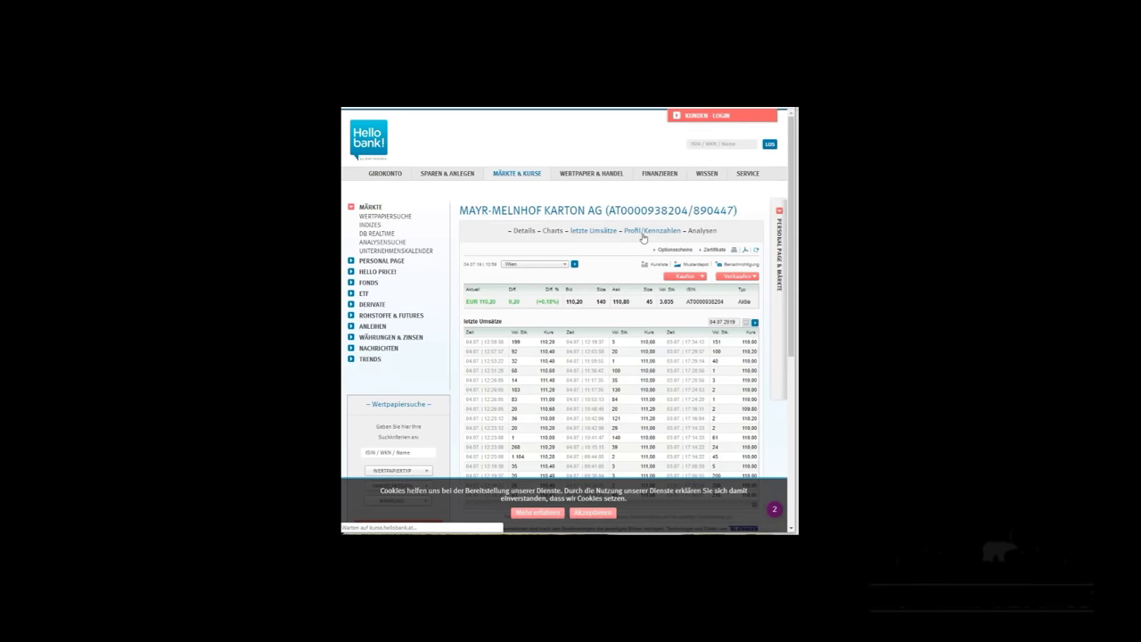
left_click(642, 233)
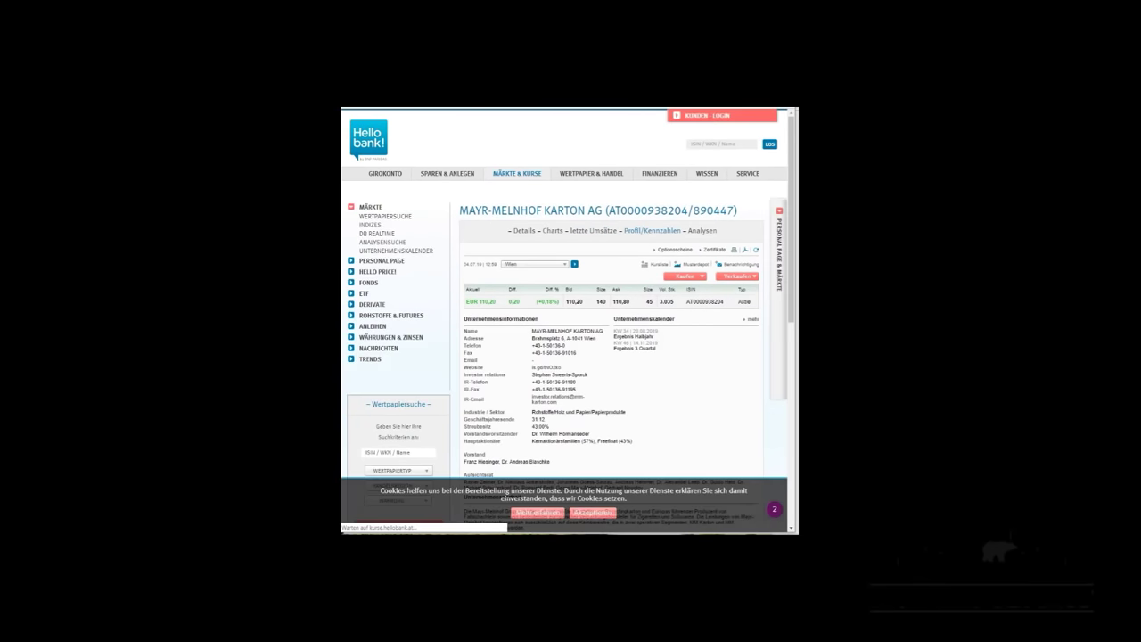
scroll(483, 215, "up", 3)
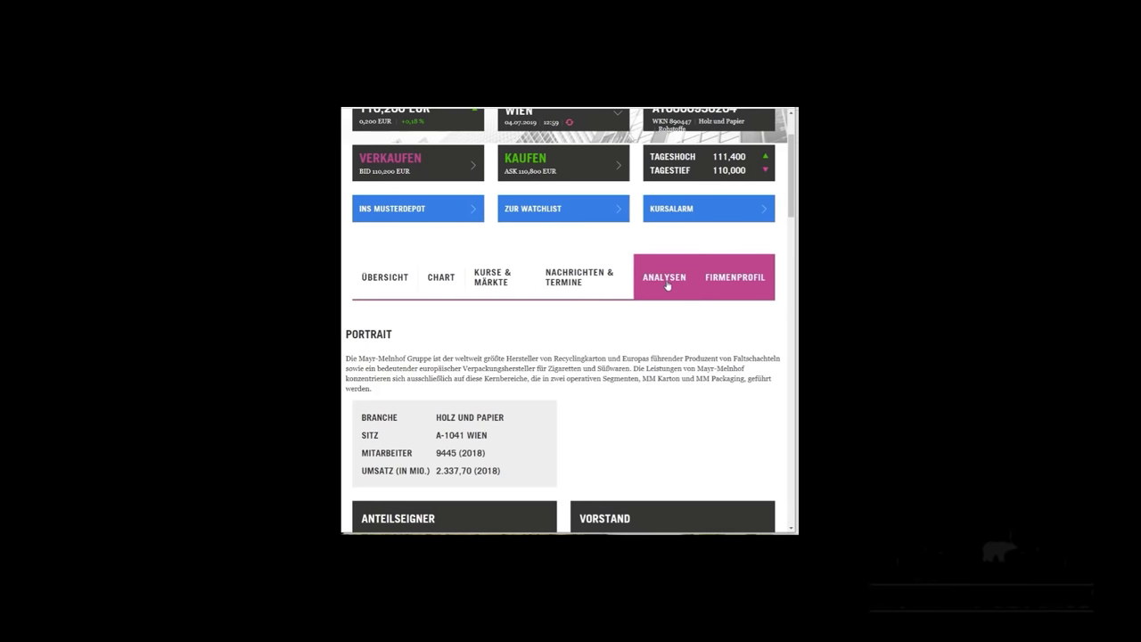
Cycle through the Analysen, Nachrichten & Termine, Kurse & Märkte and Übersicht views.
left_click(666, 283)
left_click(591, 277)
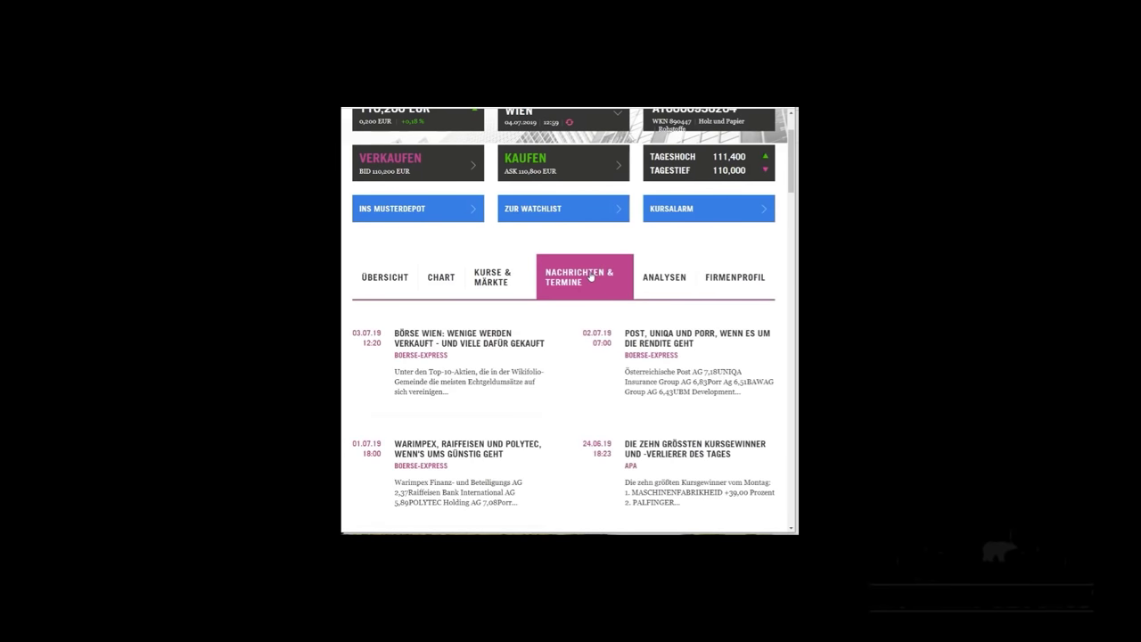
left_click(491, 284)
left_click(382, 283)
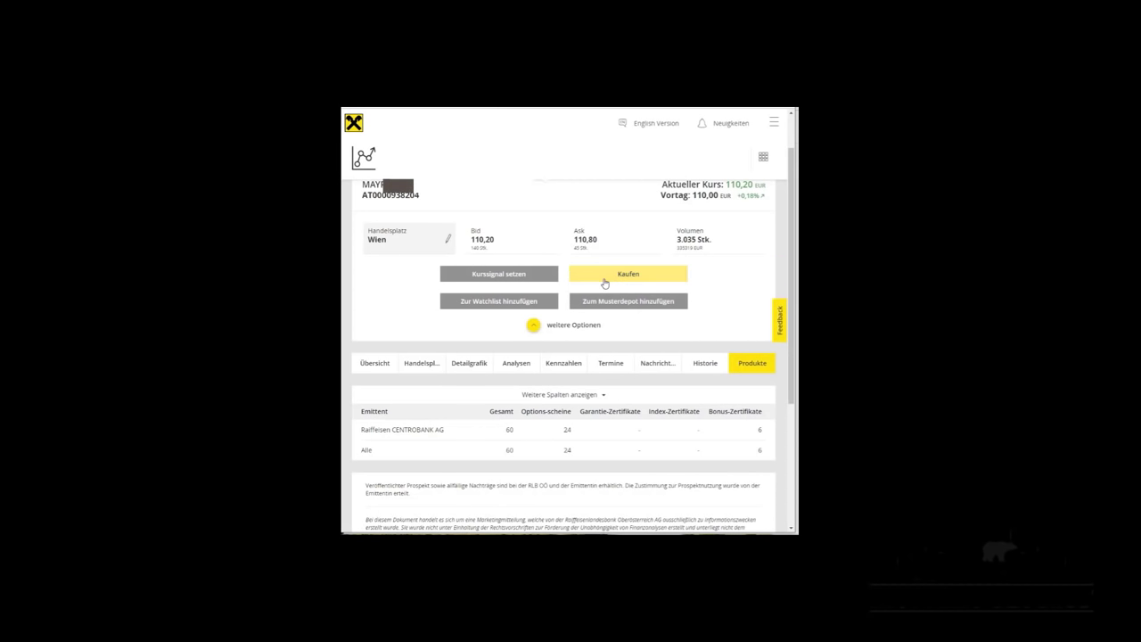
Start a Raiffeisen buy order for Mayr-Melnhof Karton, keeping Wien as the venue.
scroll(602, 278, "up", 1)
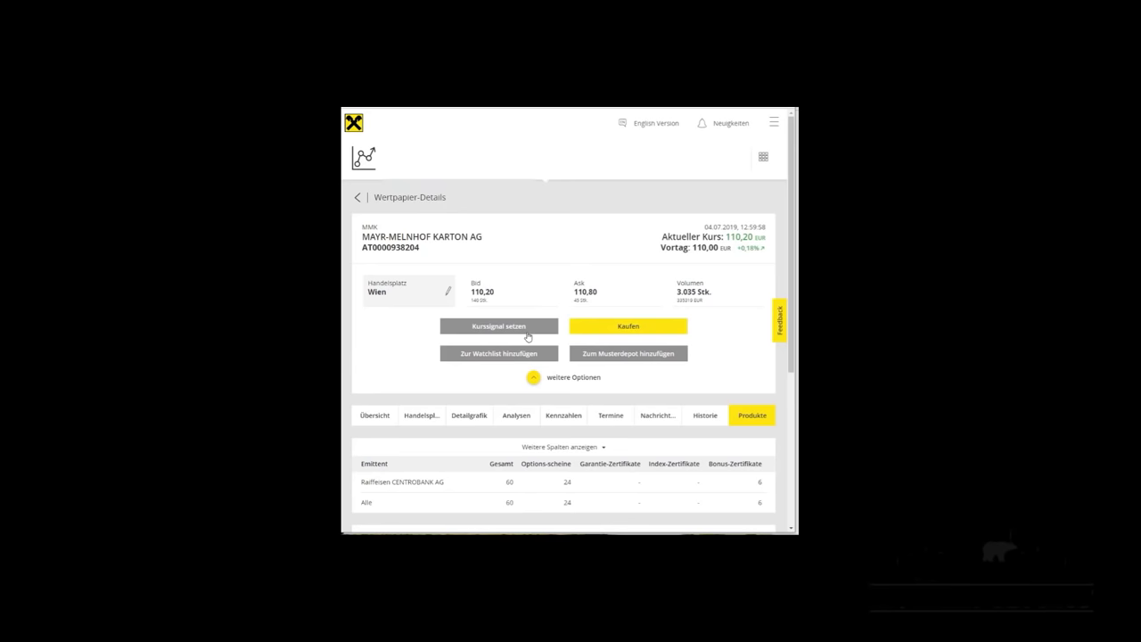
left_click(627, 328)
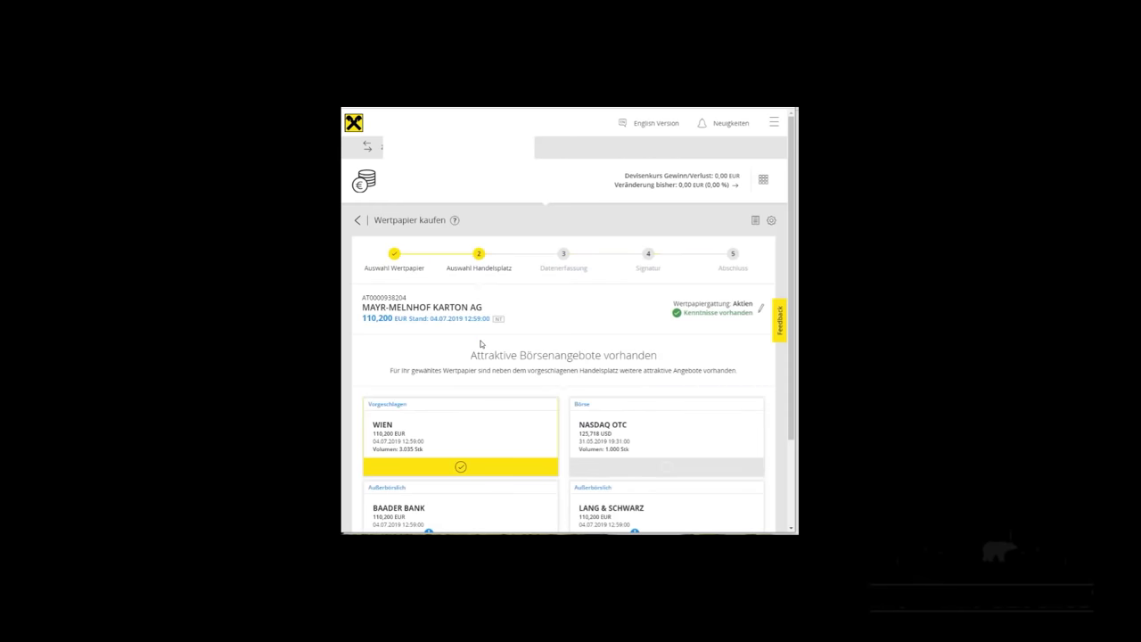
scroll(468, 365, "down", 2)
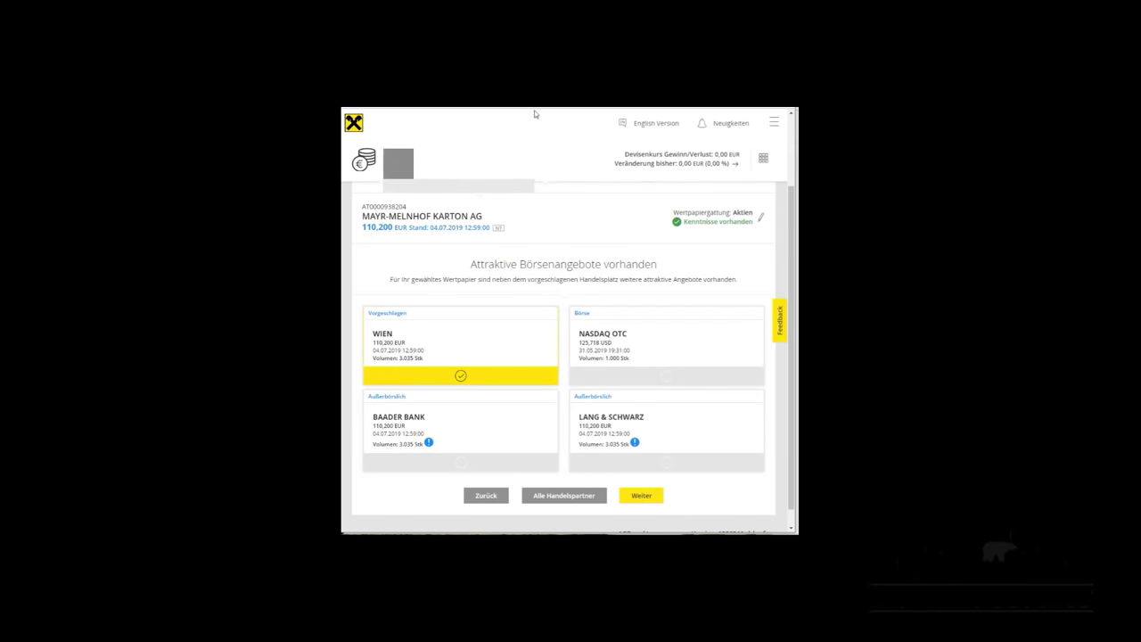
left_click(641, 496)
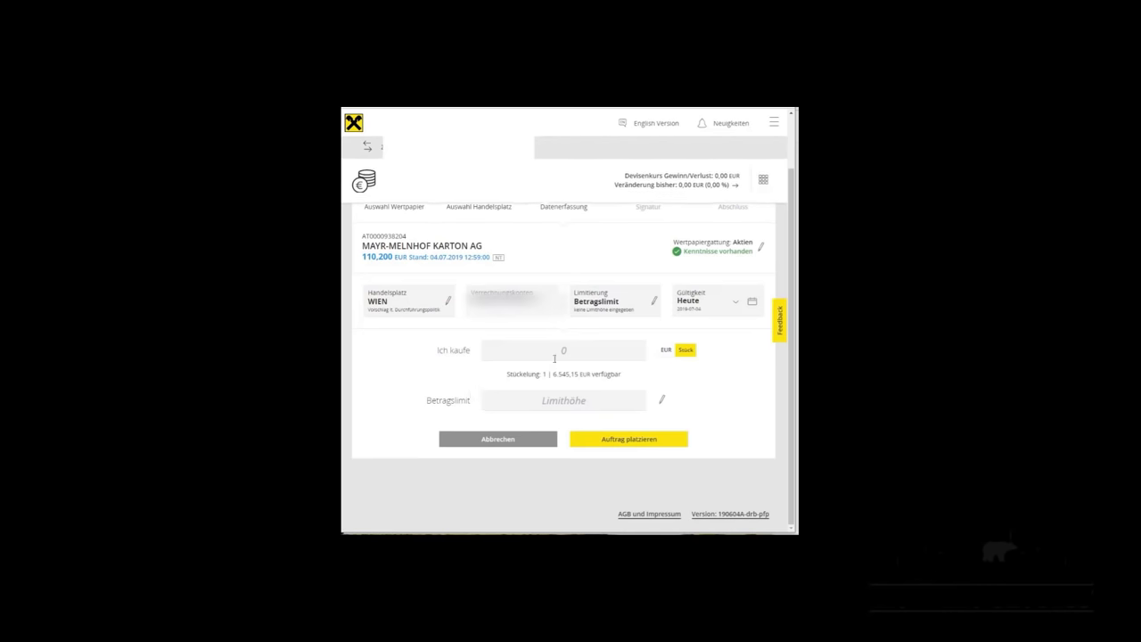
Enter 9 shares with a 110 EUR limit and place the order for checking.
left_click(556, 351)
type("9")
left_click(554, 401)
type("1")
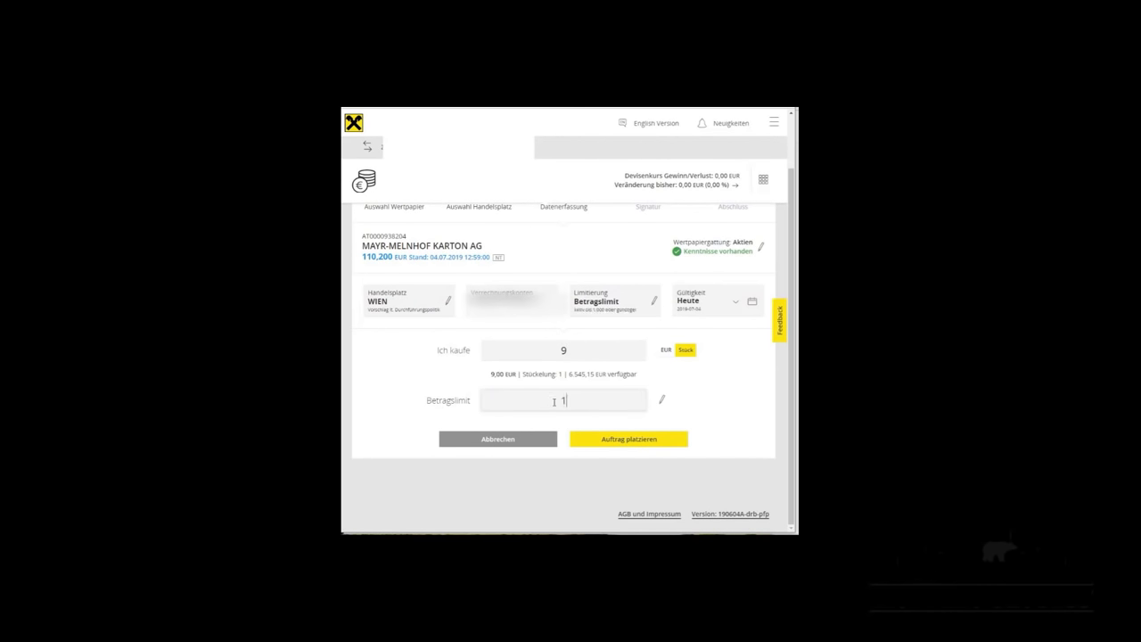
type("10")
left_click(601, 441)
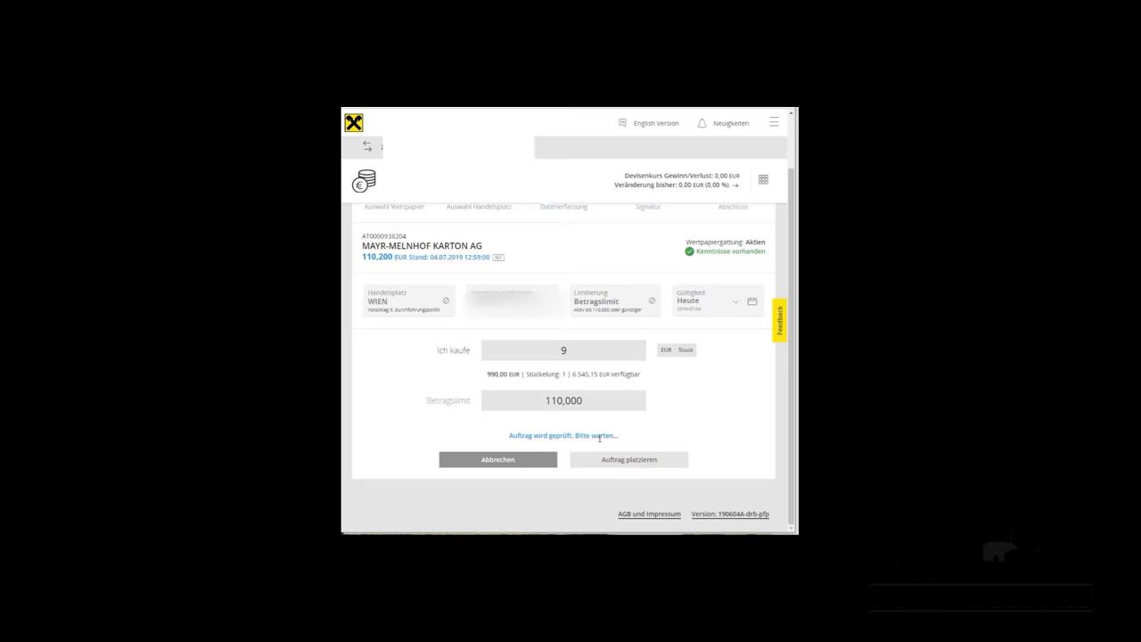
scroll(593, 437, "down", 5)
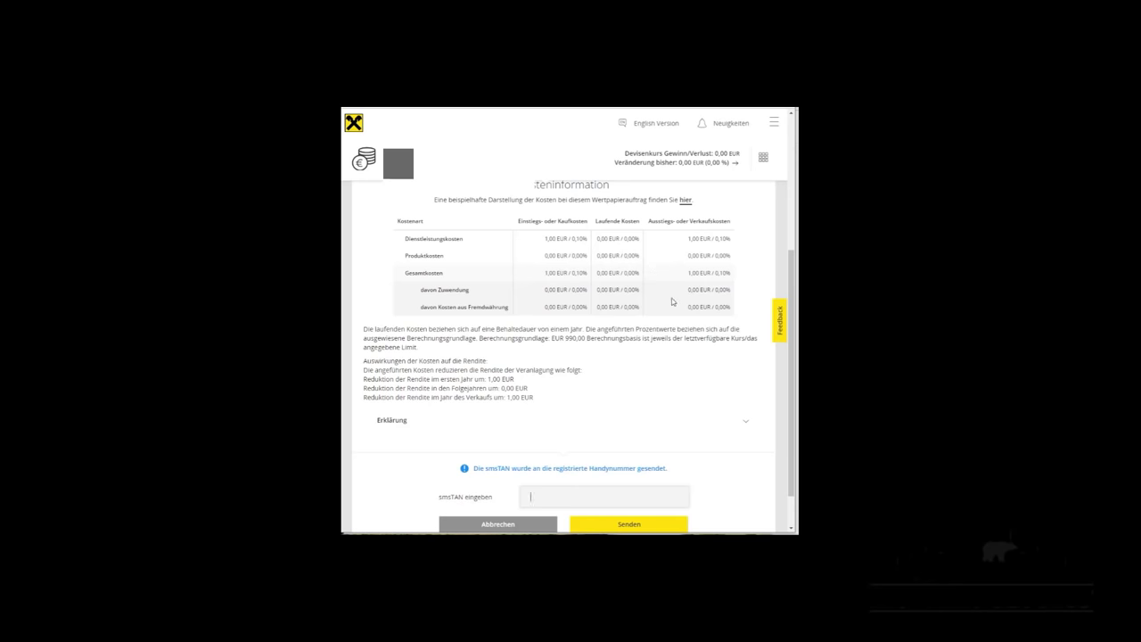
Send the 9-share order with the smsTAN code and highlight the success message.
scroll(674, 301, "up", 1)
scroll(535, 383, "down", 2)
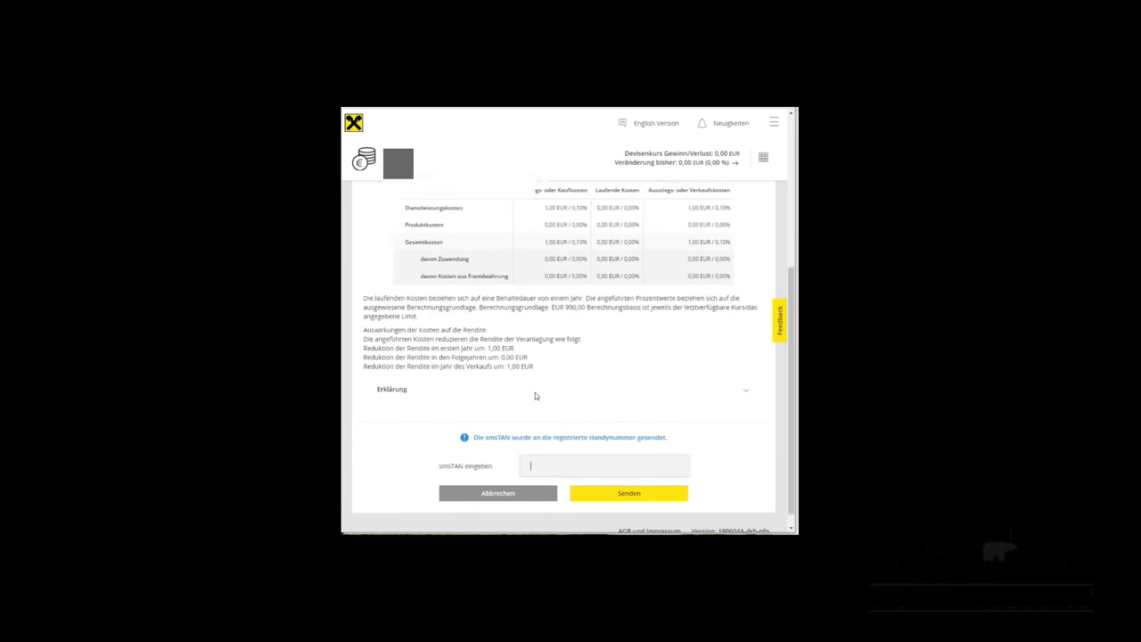
scroll(546, 321, "up", 3)
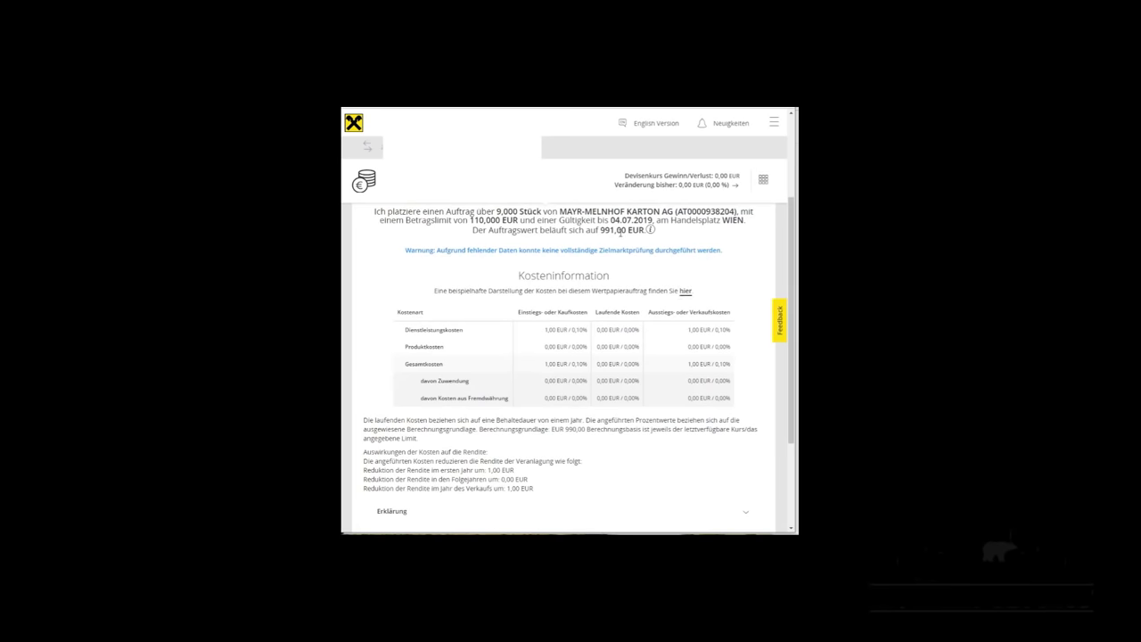
scroll(579, 363, "down", 3)
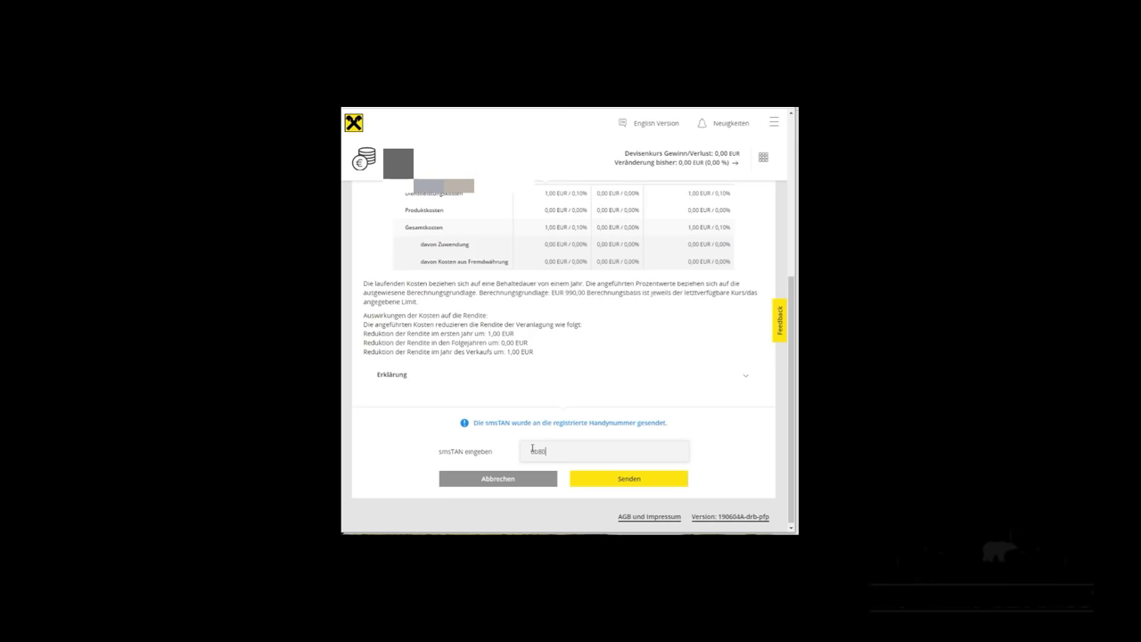
type("13")
left_click(628, 478)
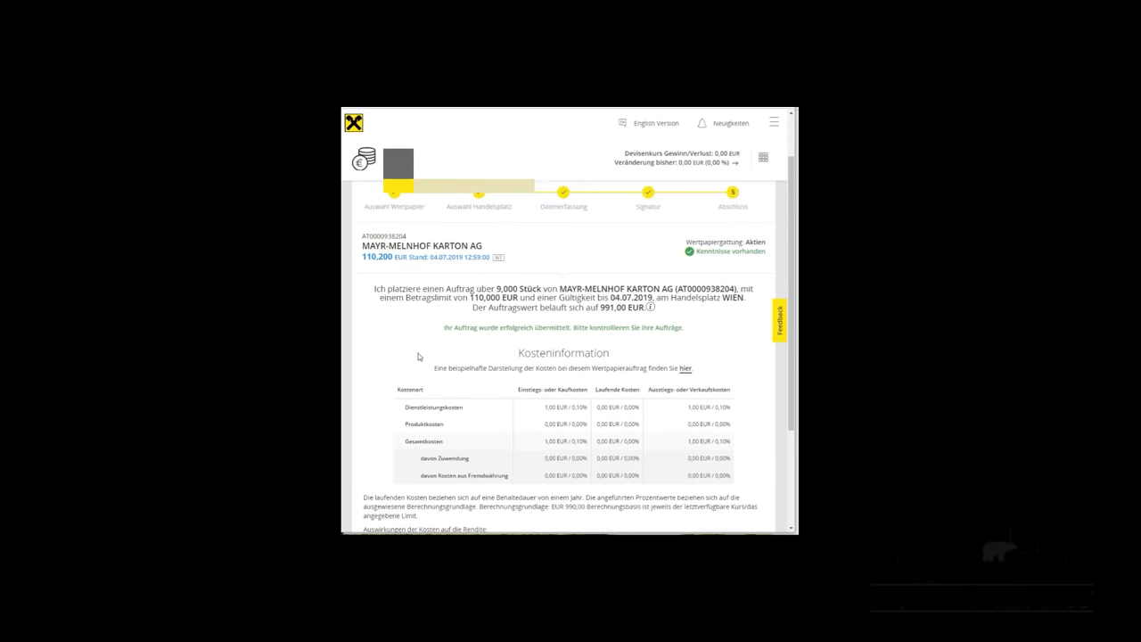
left_click_drag(443, 327, 678, 326)
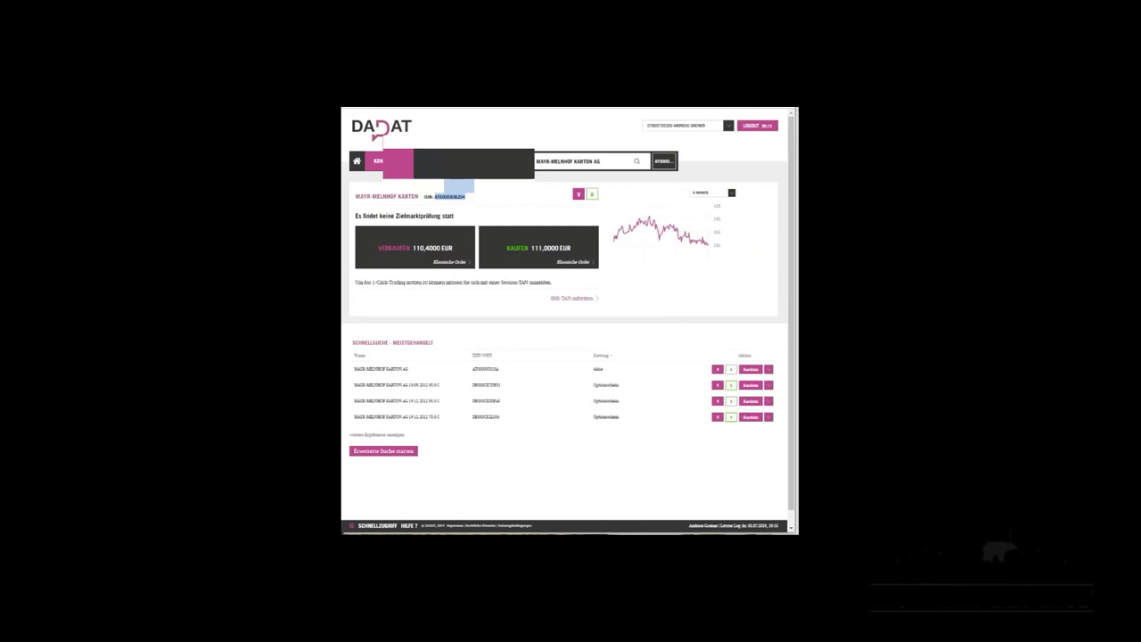
Start a DADAT buy order for Mayr-Melnhof on Wien as a Limit order at 110.
left_click(731, 371)
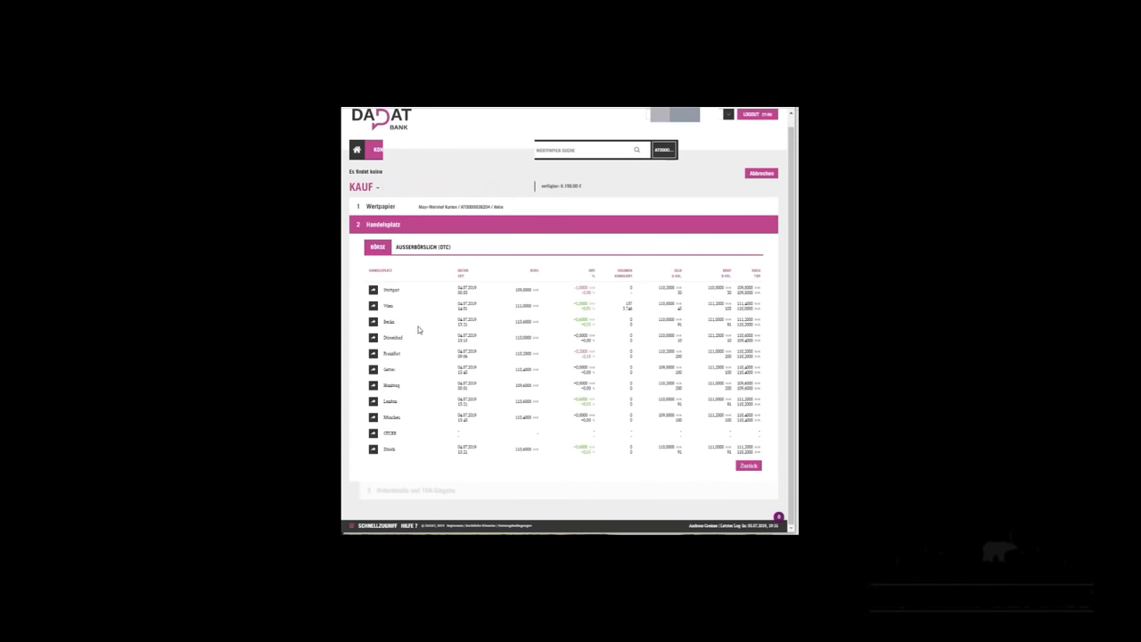
left_click(373, 306)
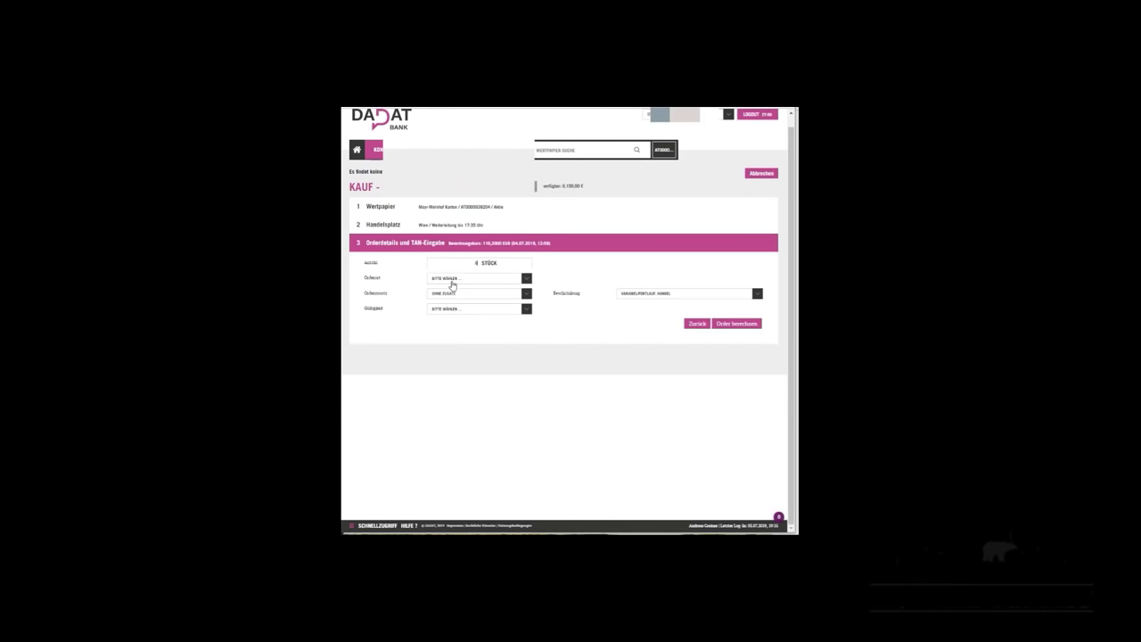
left_click(449, 280)
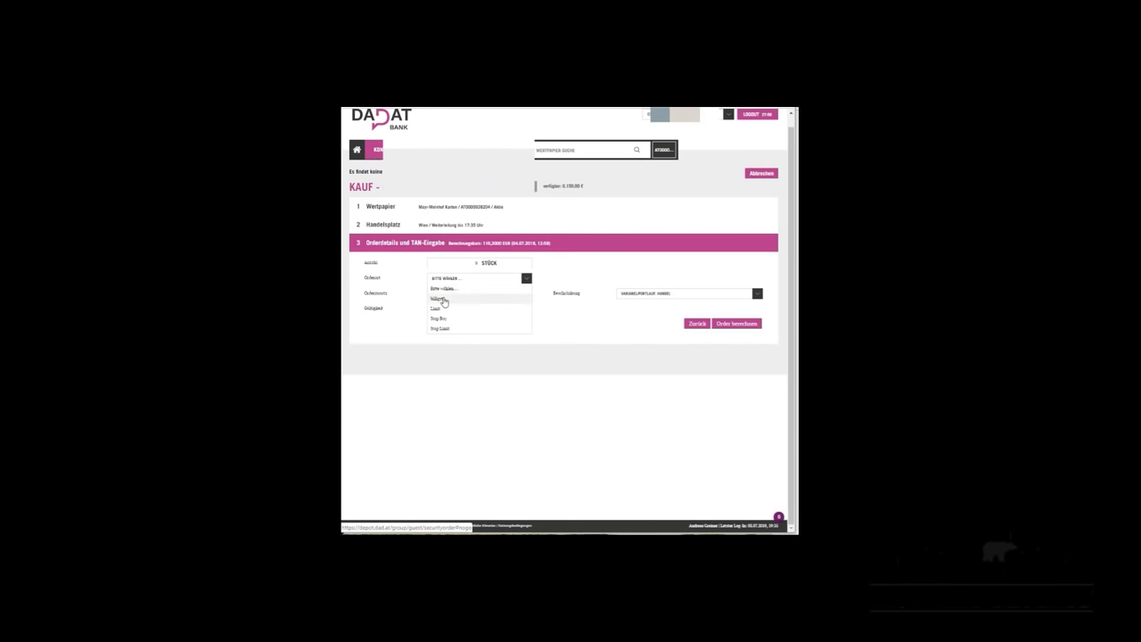
left_click(443, 310)
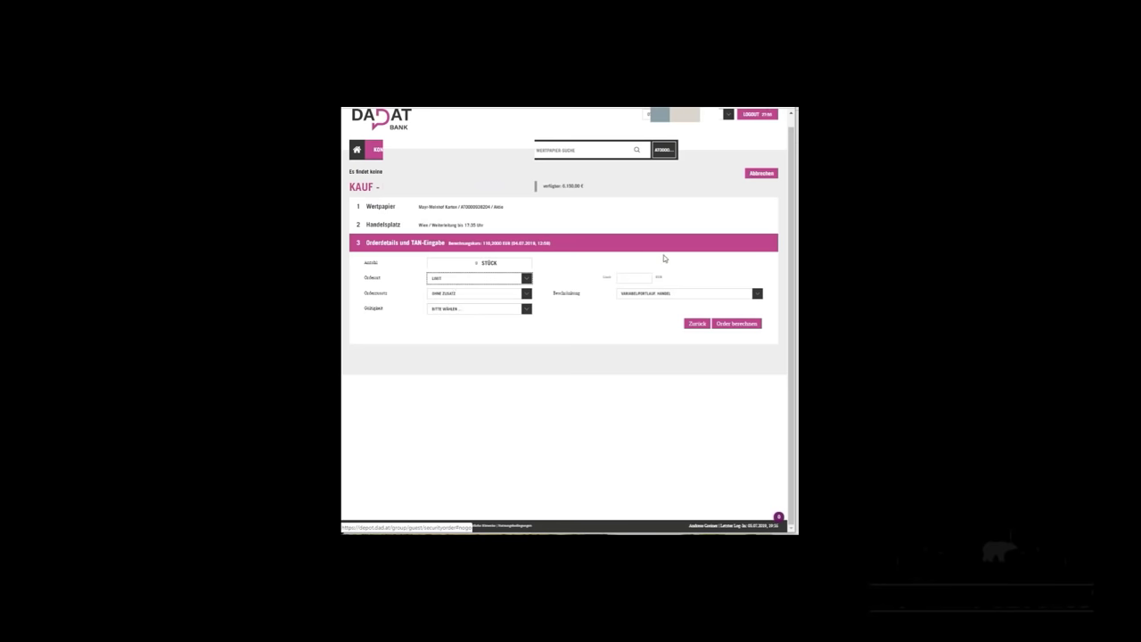
left_click(629, 279)
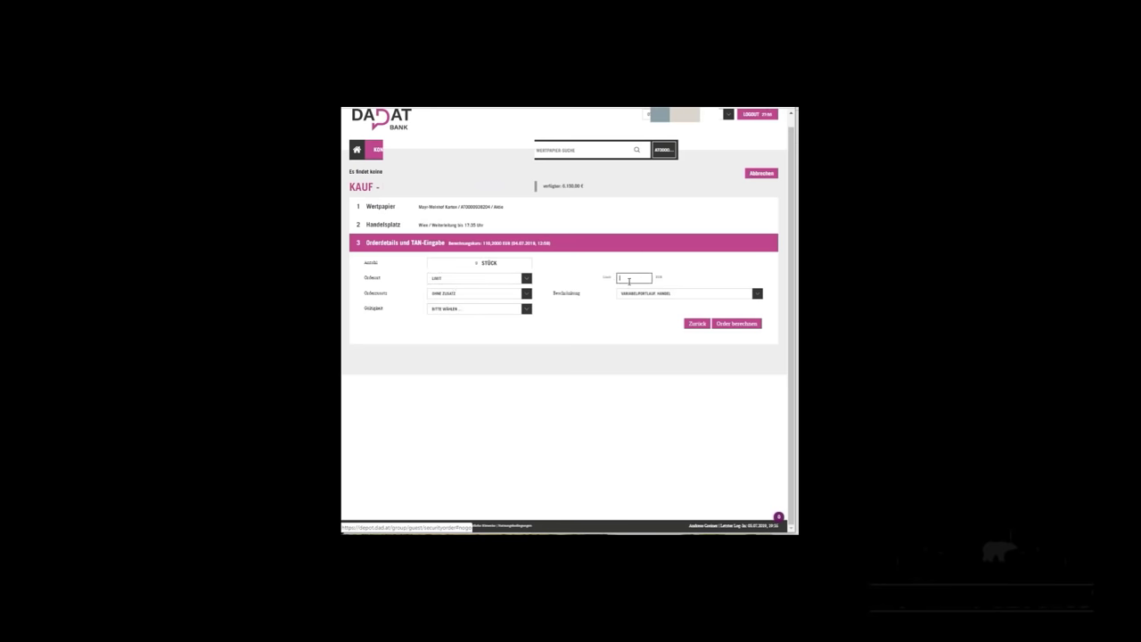
left_click(476, 280)
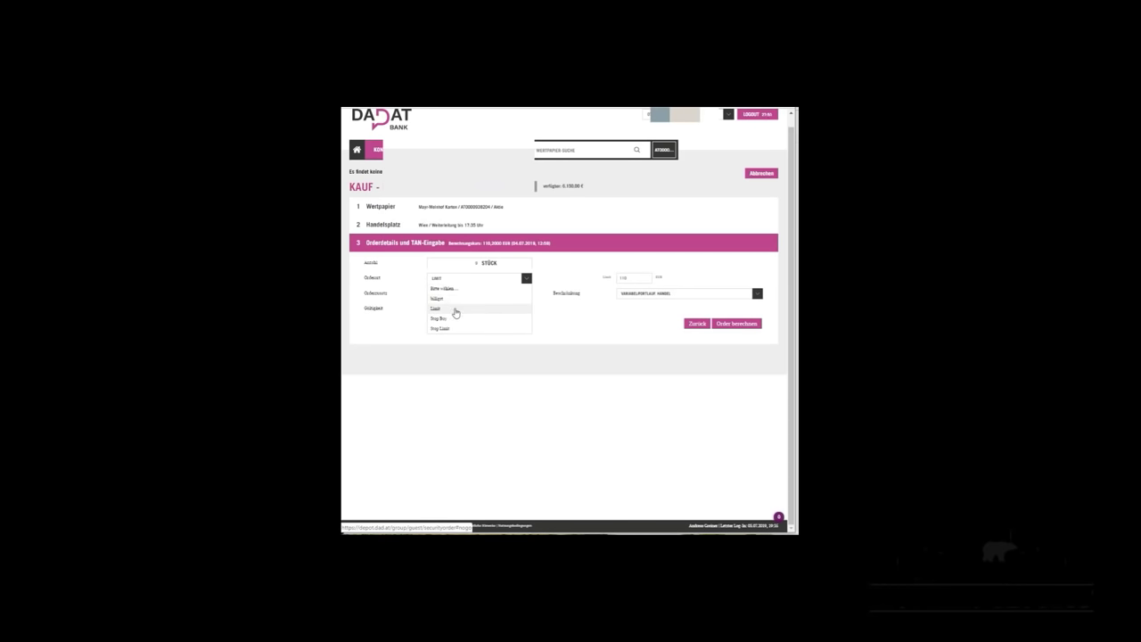
left_click(455, 311)
Set no supplement and validity until month end, then calculate costs and show the ex-ante report.
left_click(438, 296)
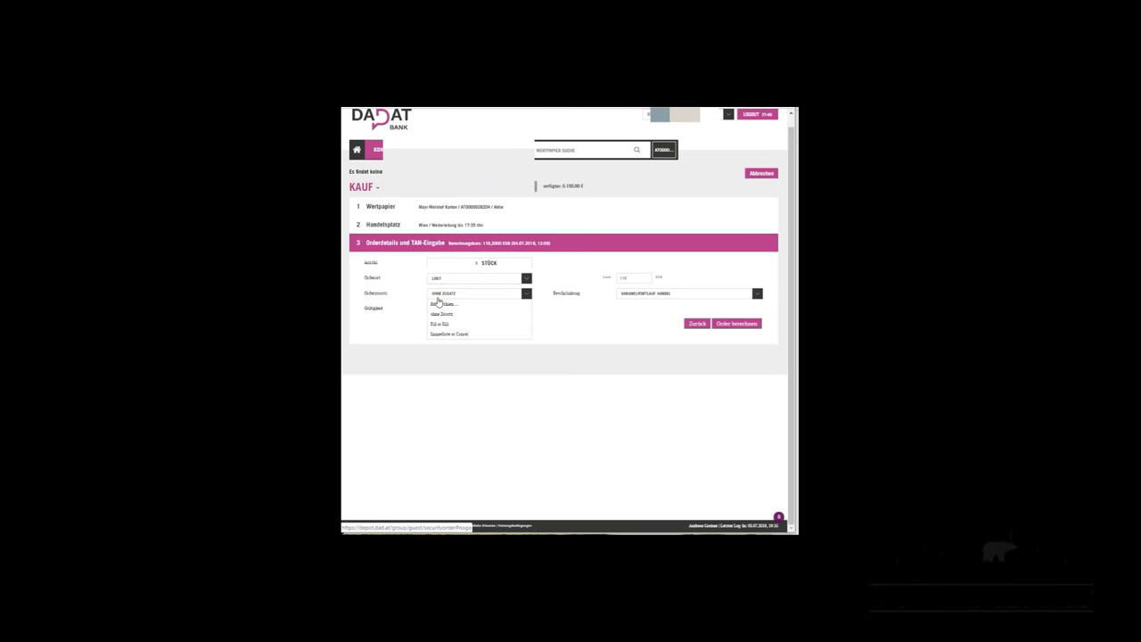
left_click(438, 313)
left_click(436, 311)
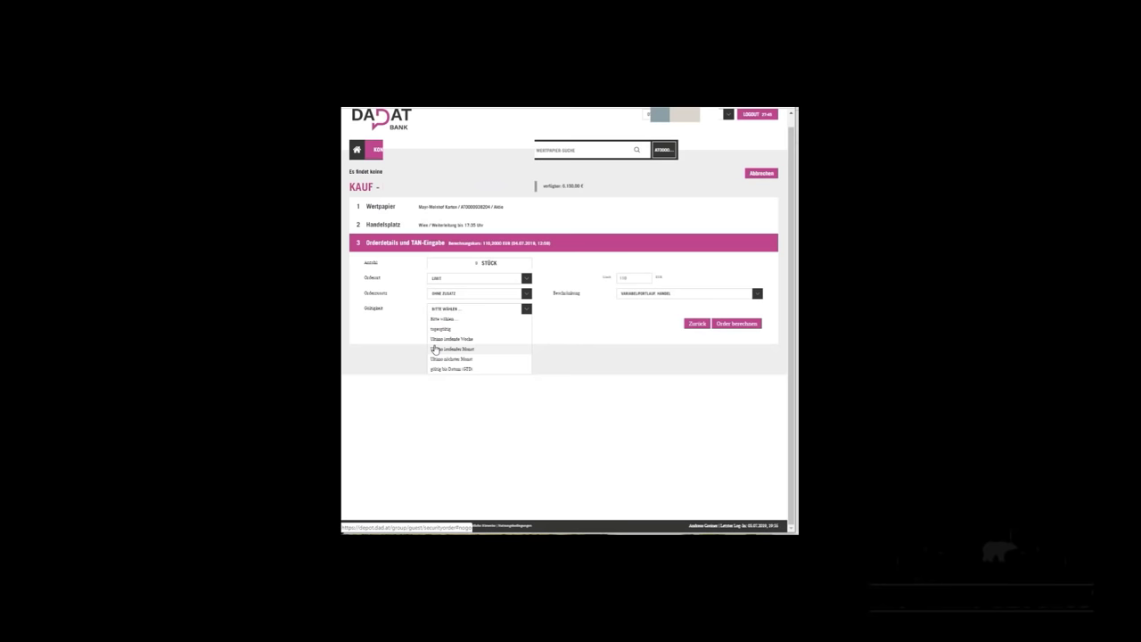
left_click(434, 349)
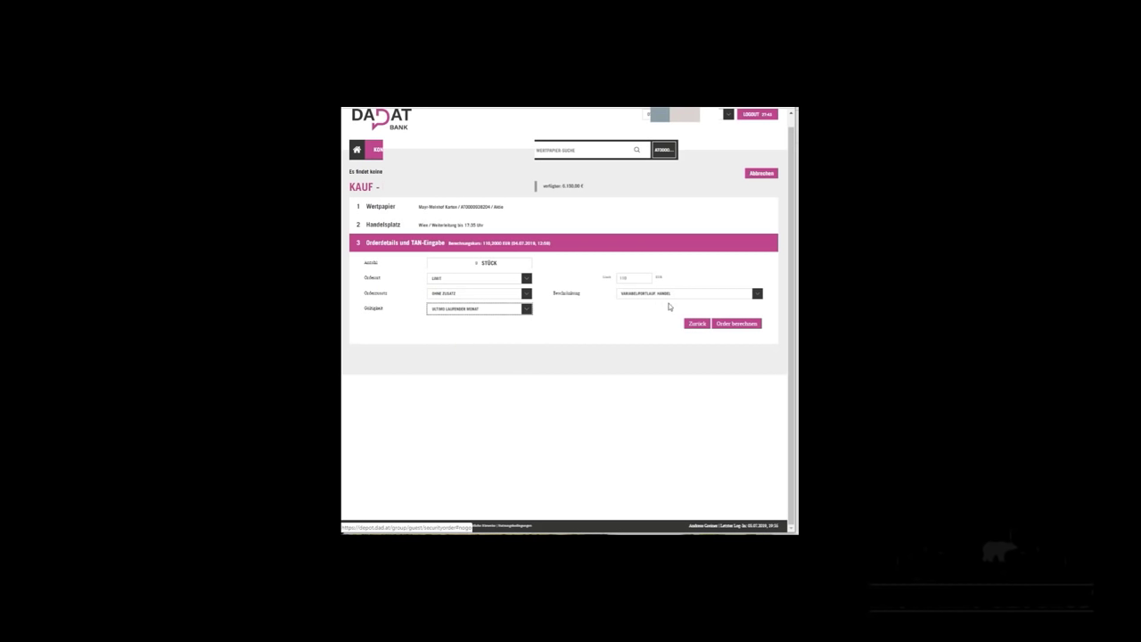
left_click(724, 327)
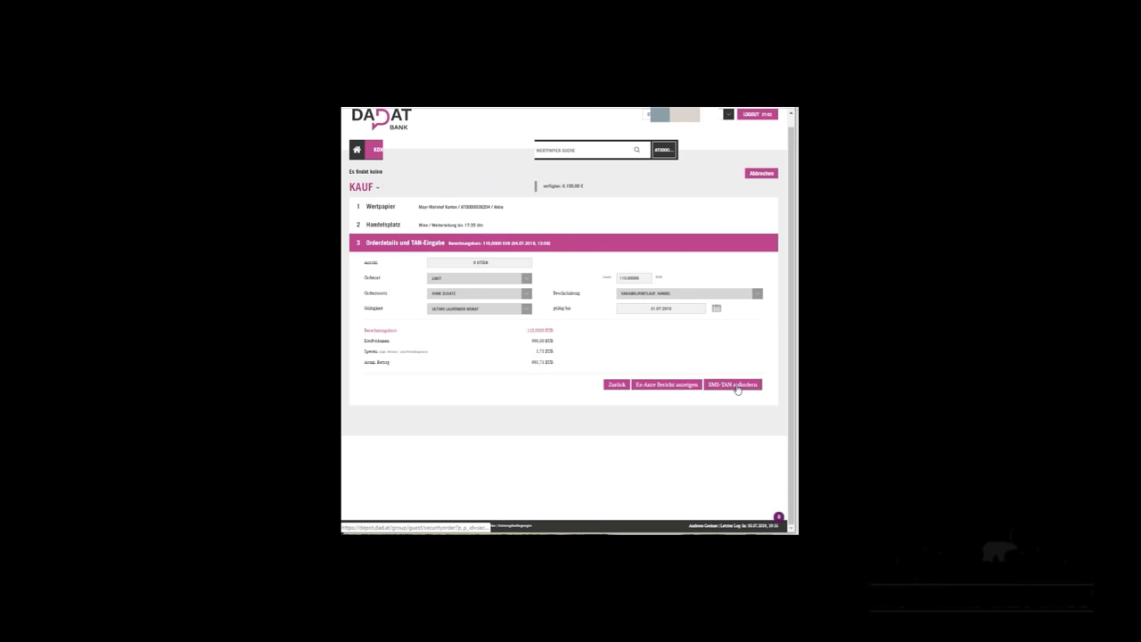
left_click(653, 387)
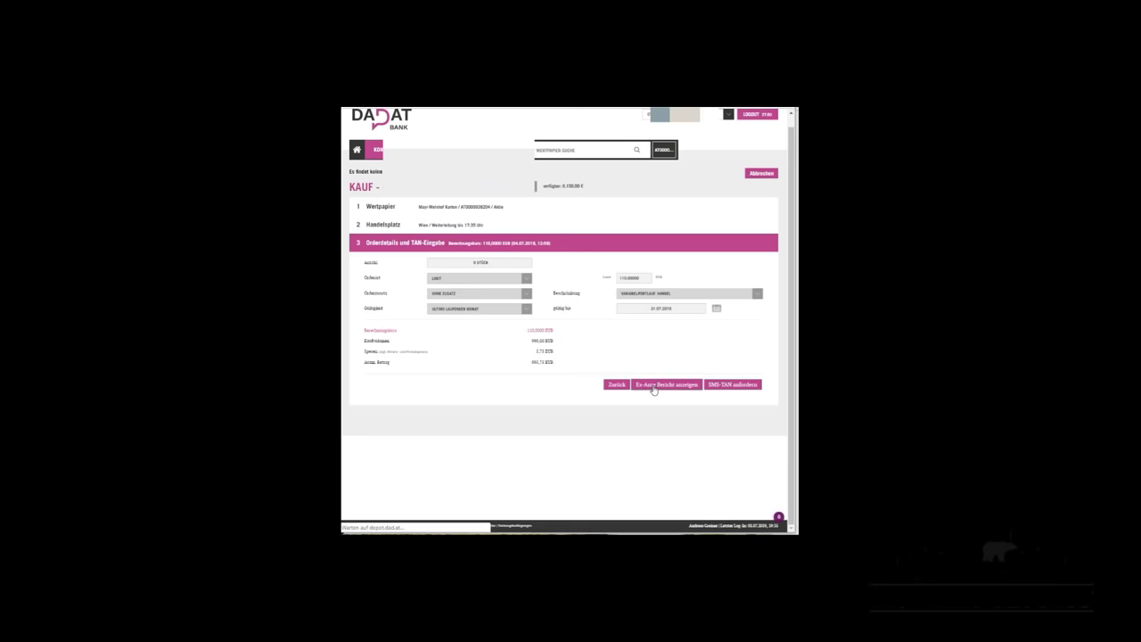